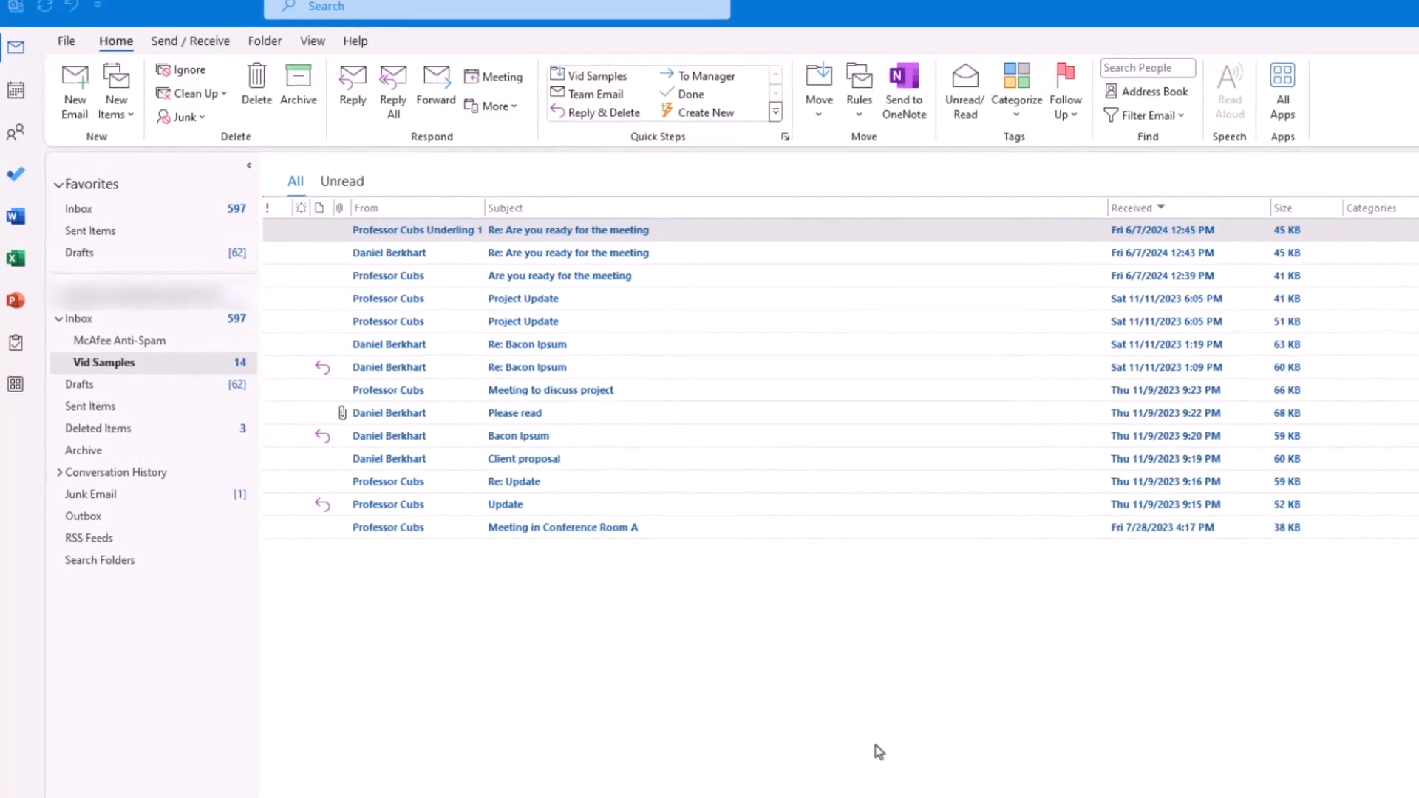
Step: Rename the red color category as Critical and keep its shortcut key set to (None)
click(880, 752)
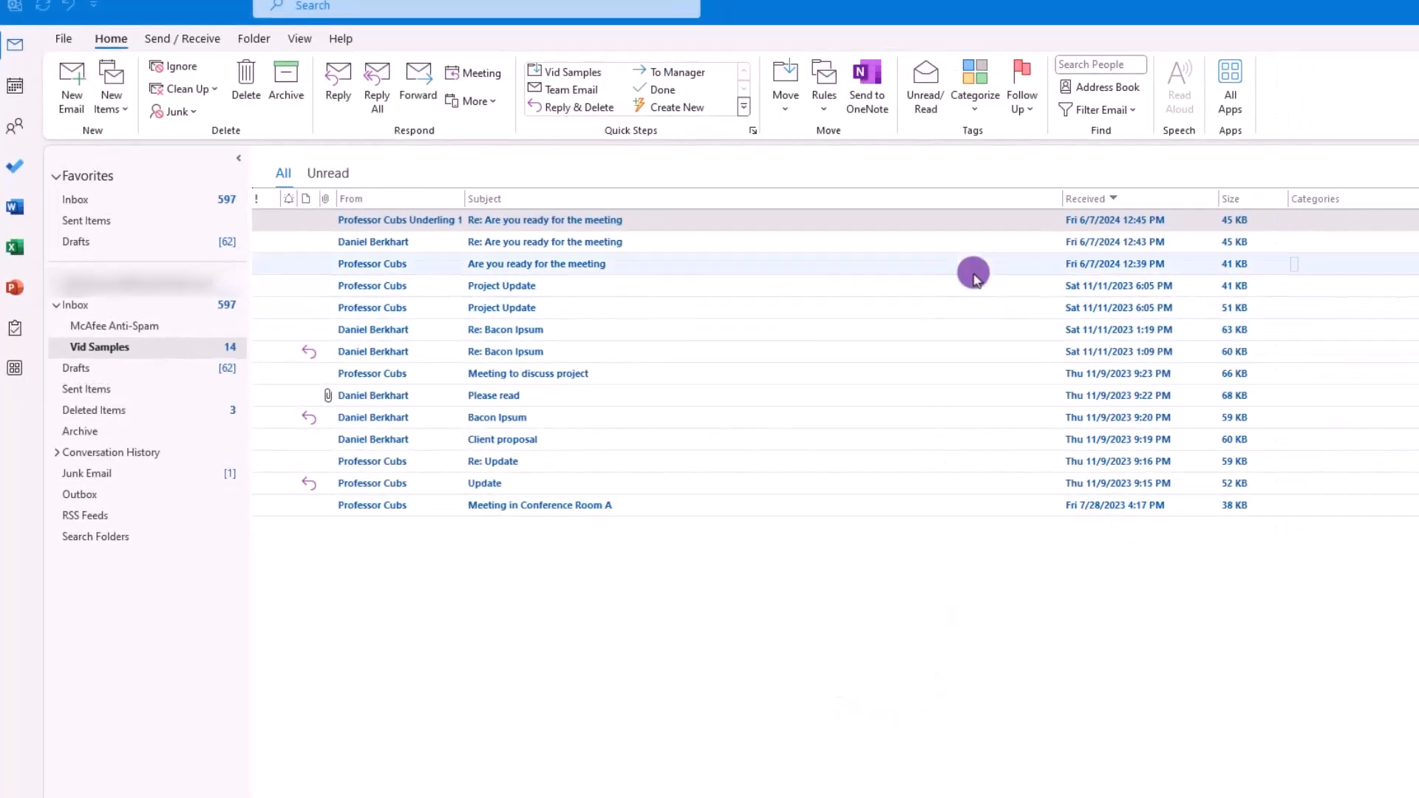
click(975, 103)
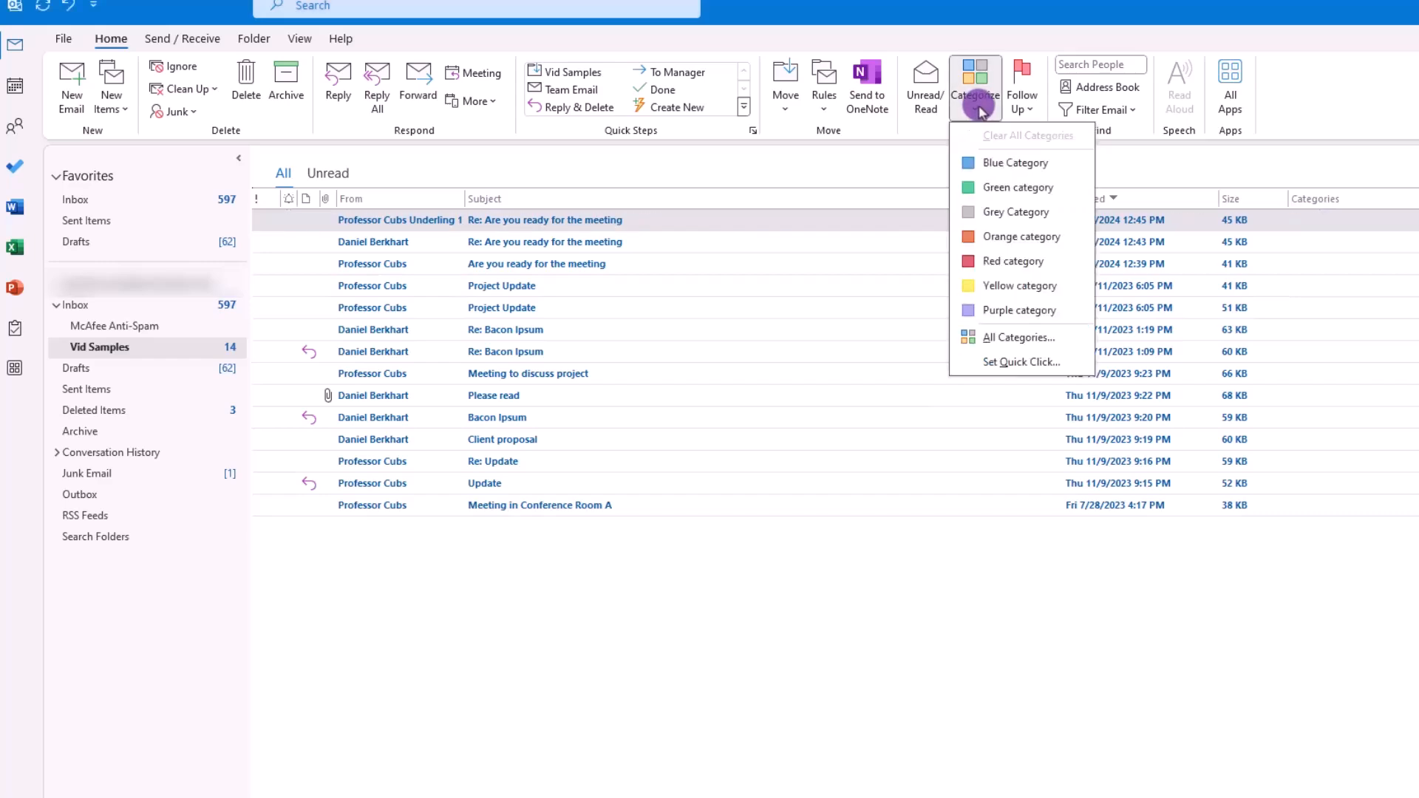
click(998, 337)
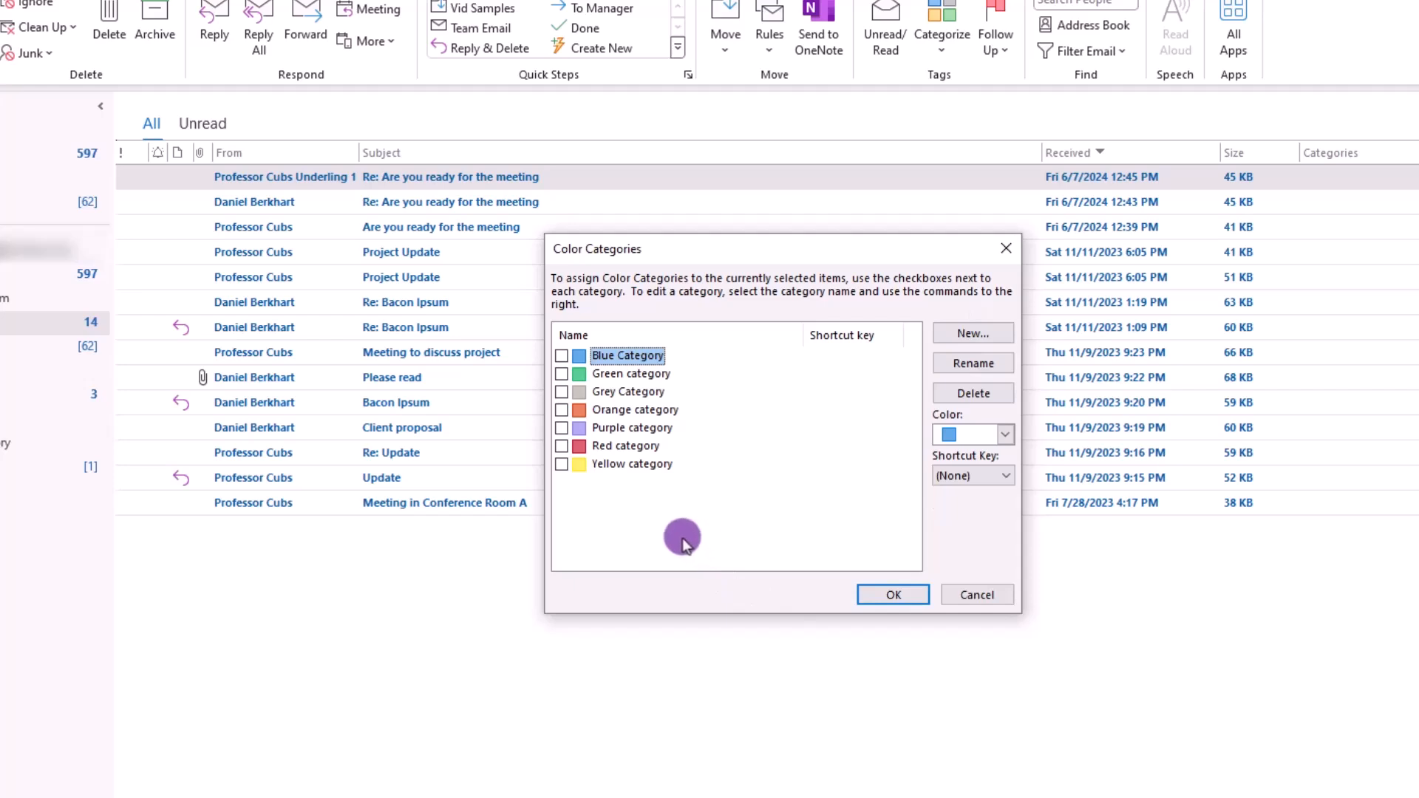
click(612, 447)
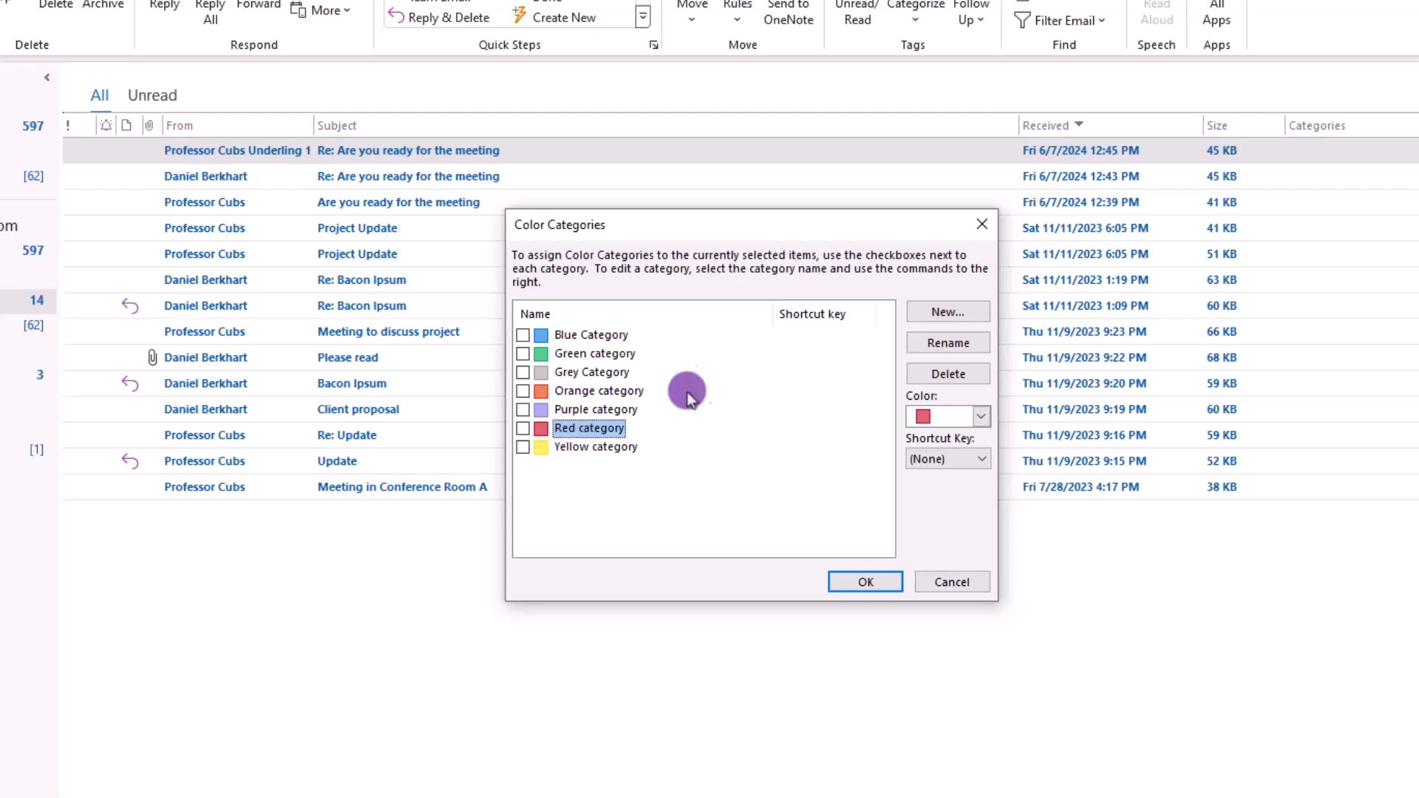
click(931, 344)
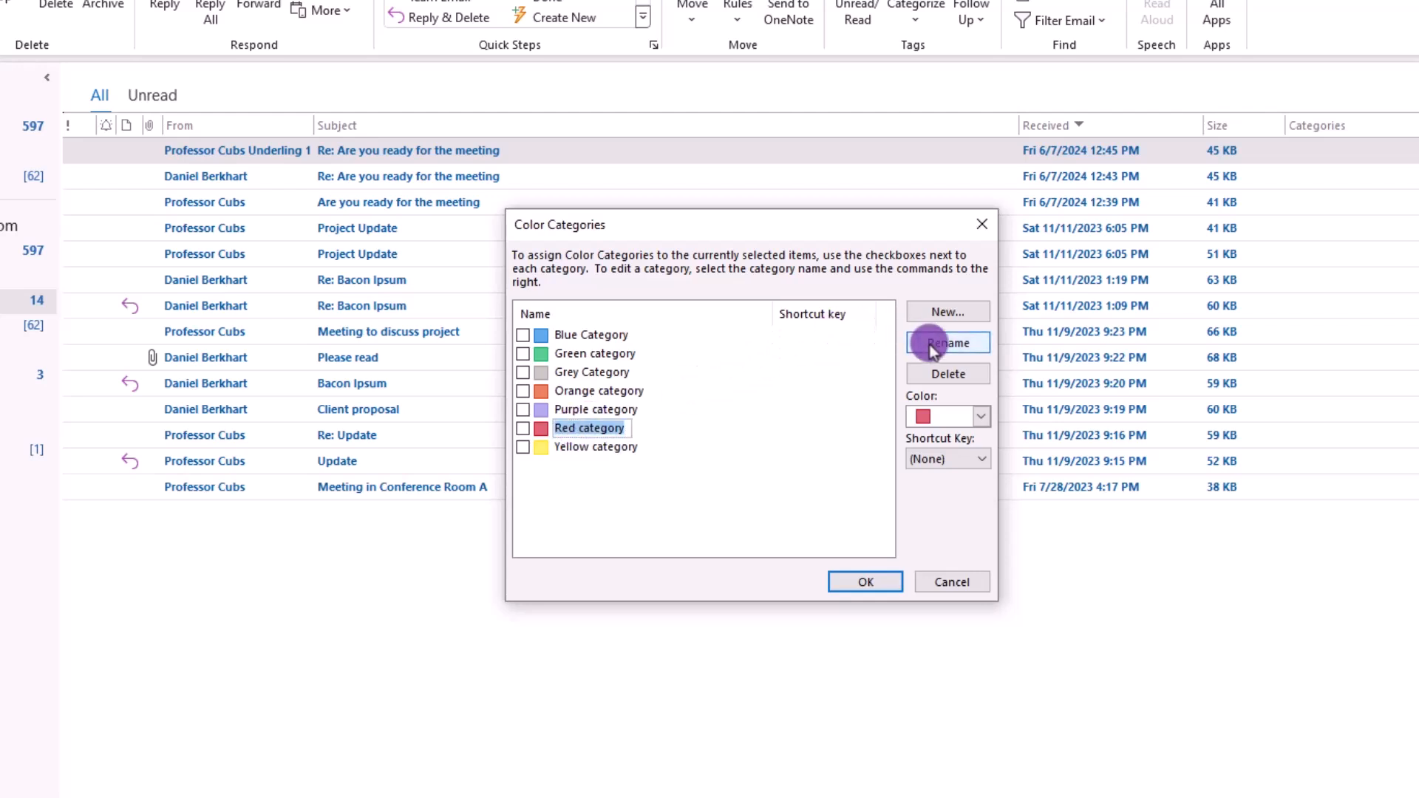
text(Critical)
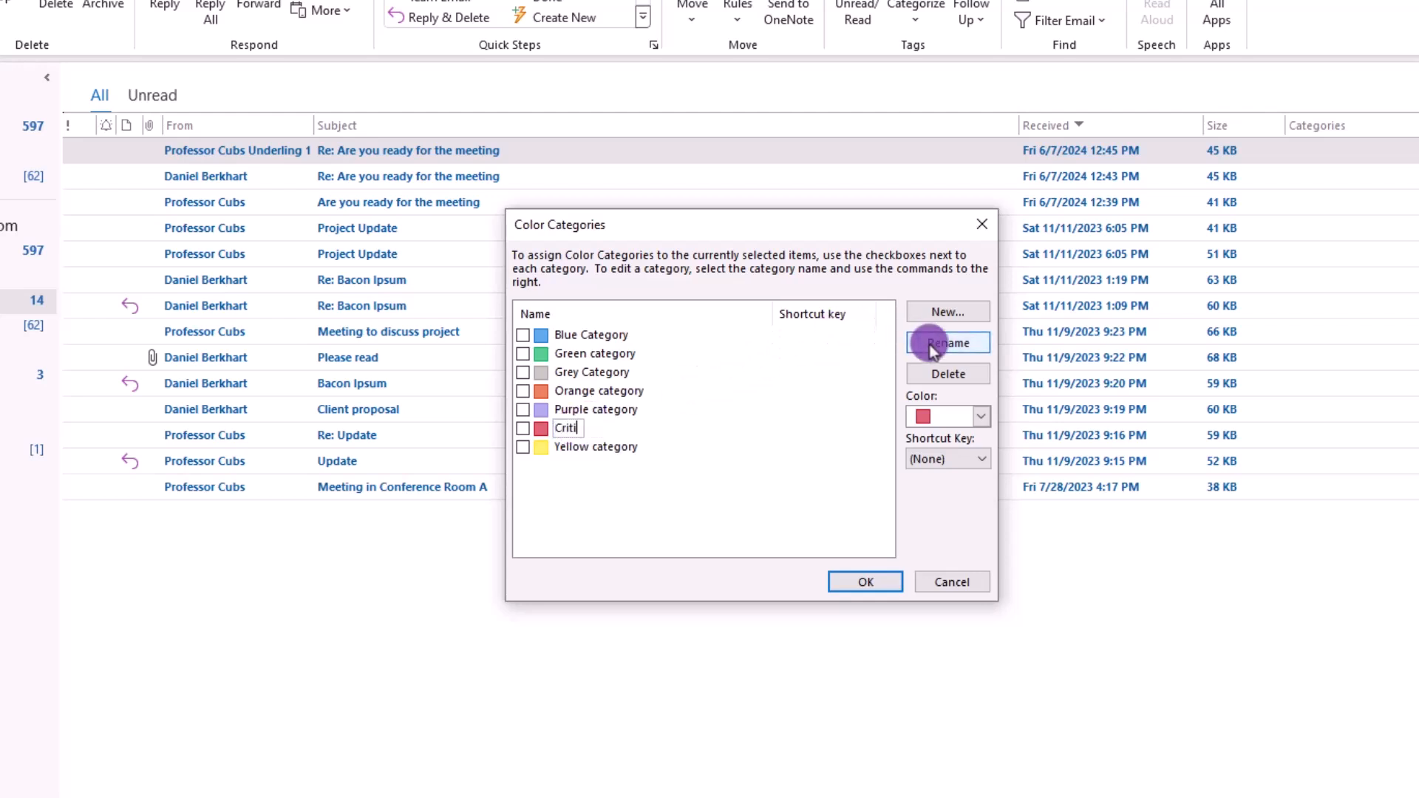
click(988, 458)
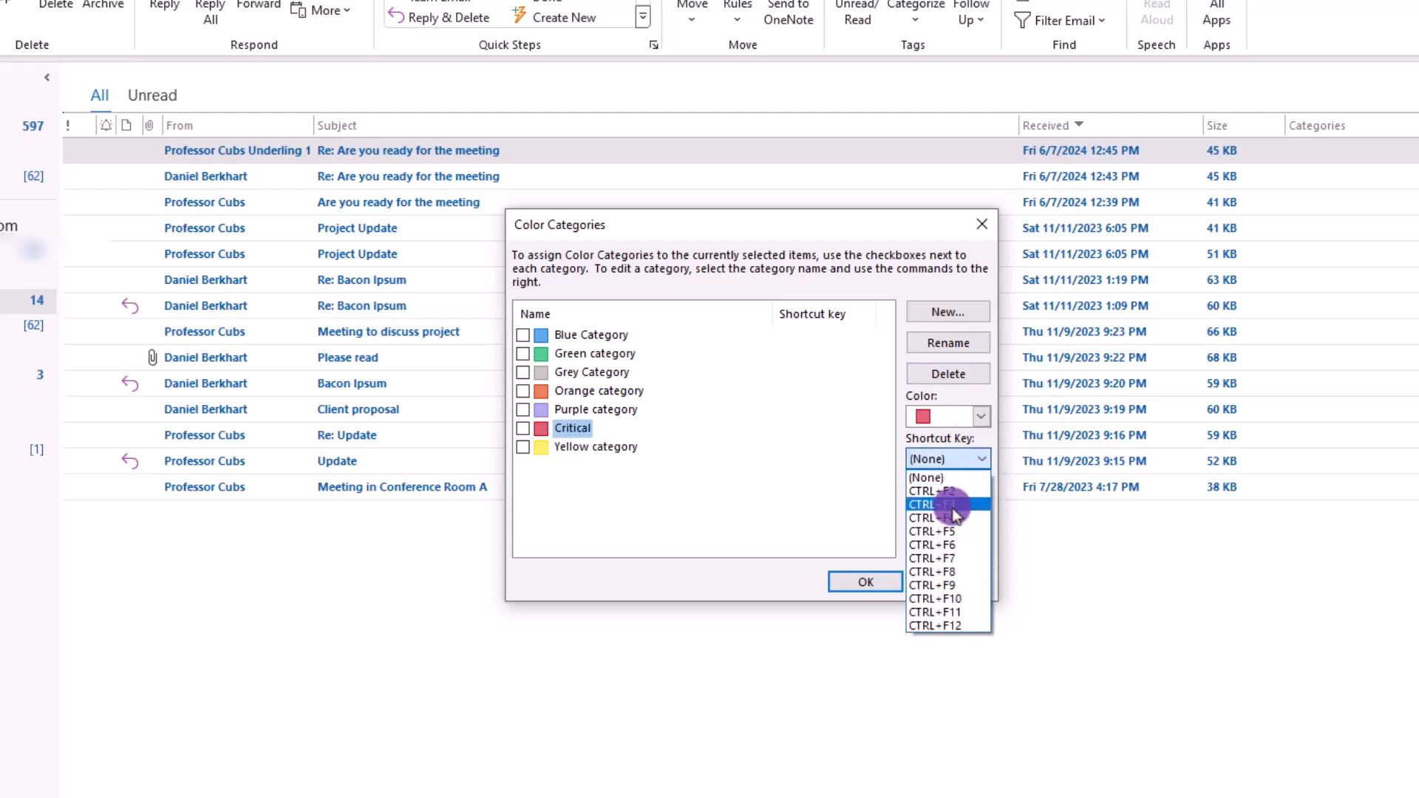
click(936, 478)
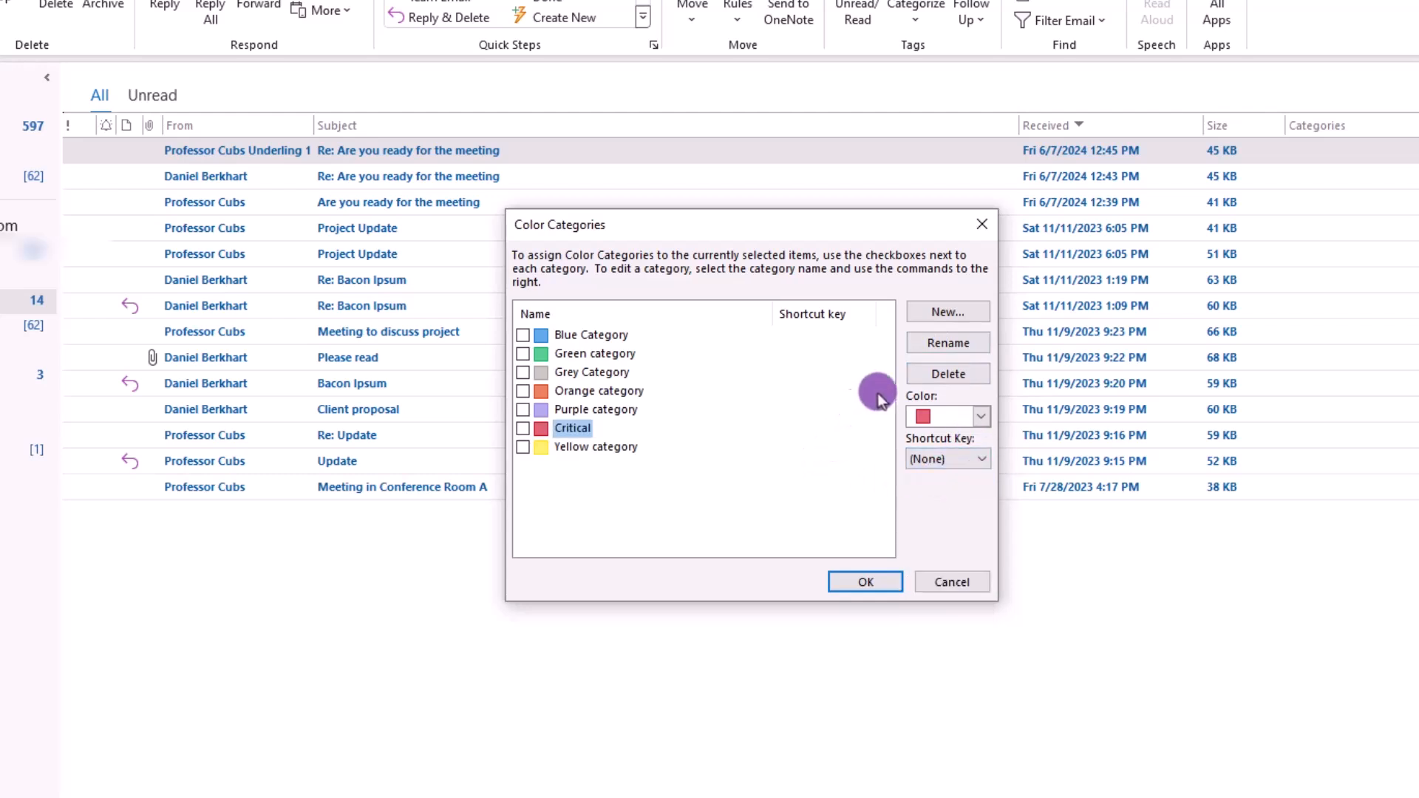
Step: Rename the yellow color category as Collab
click(599, 447)
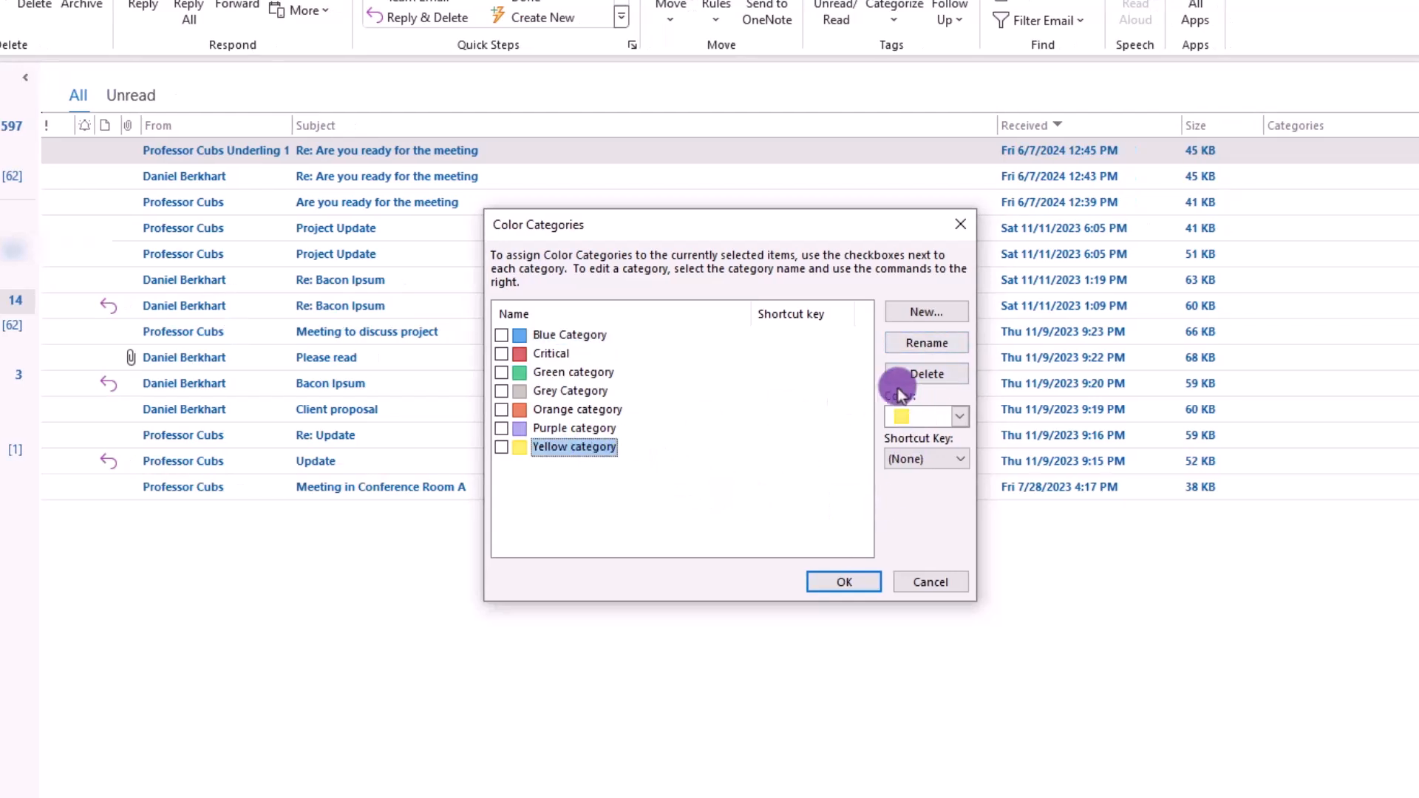
click(934, 345)
text(Coll)
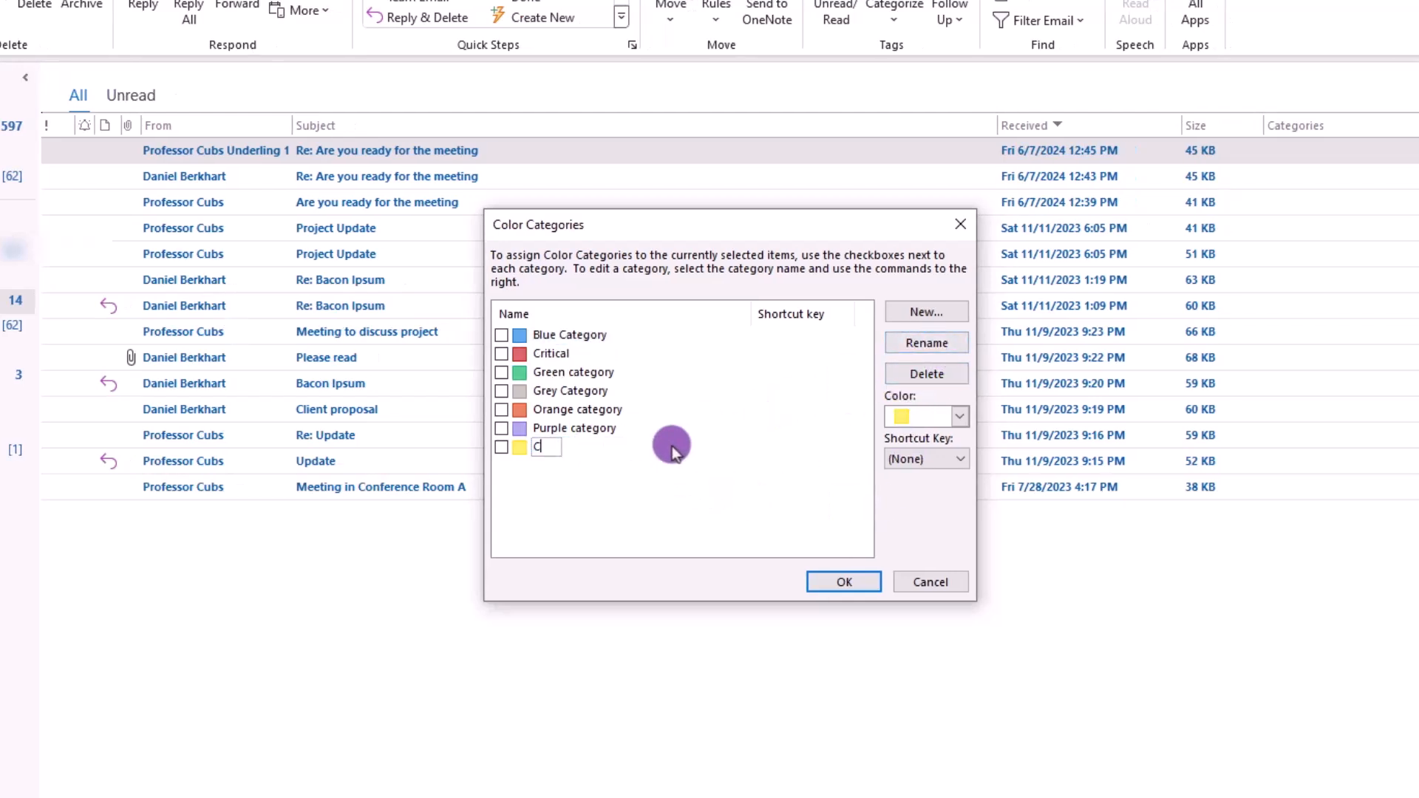
text(ab)
key(Return)
Step: Rename the green color category as FYI and accept the category changes
click(563, 372)
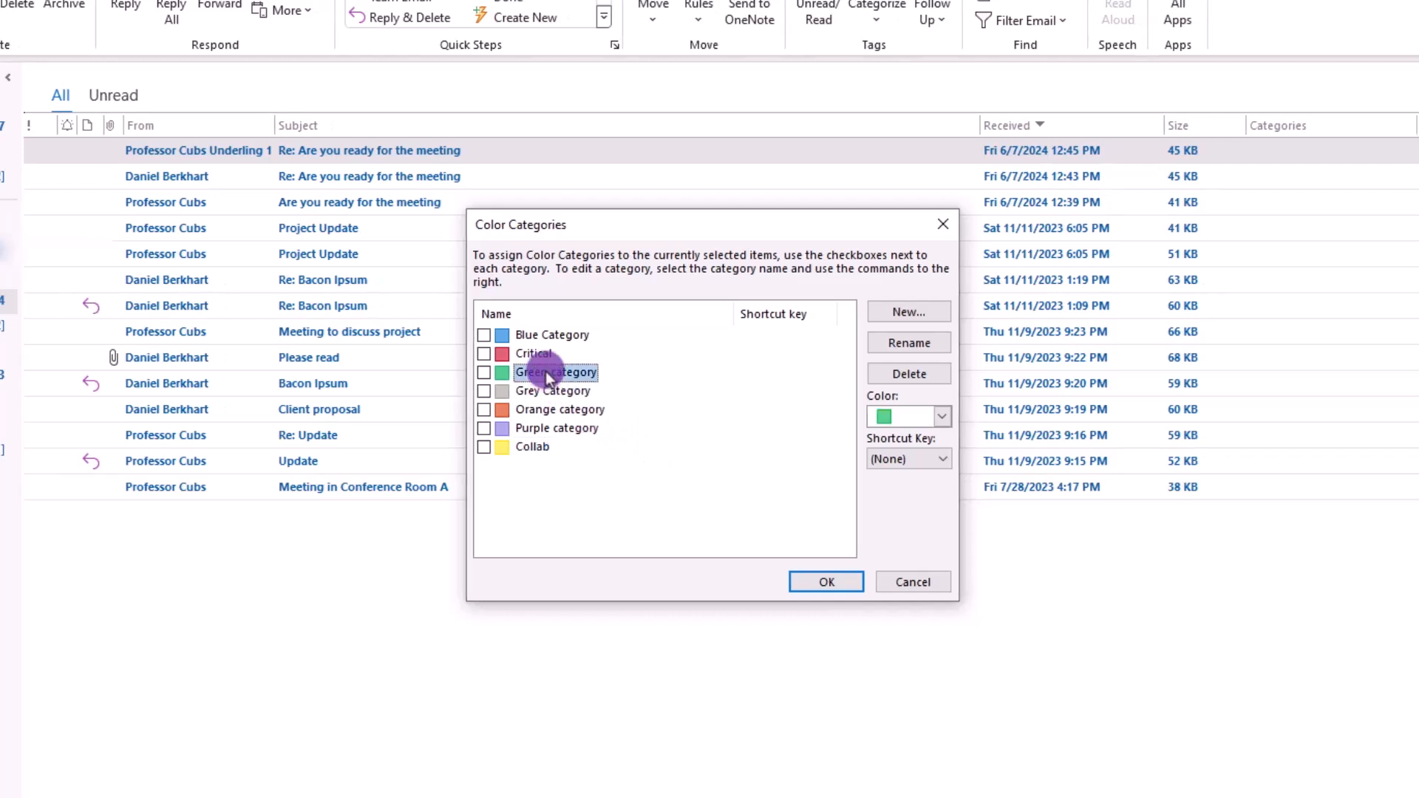
click(881, 343)
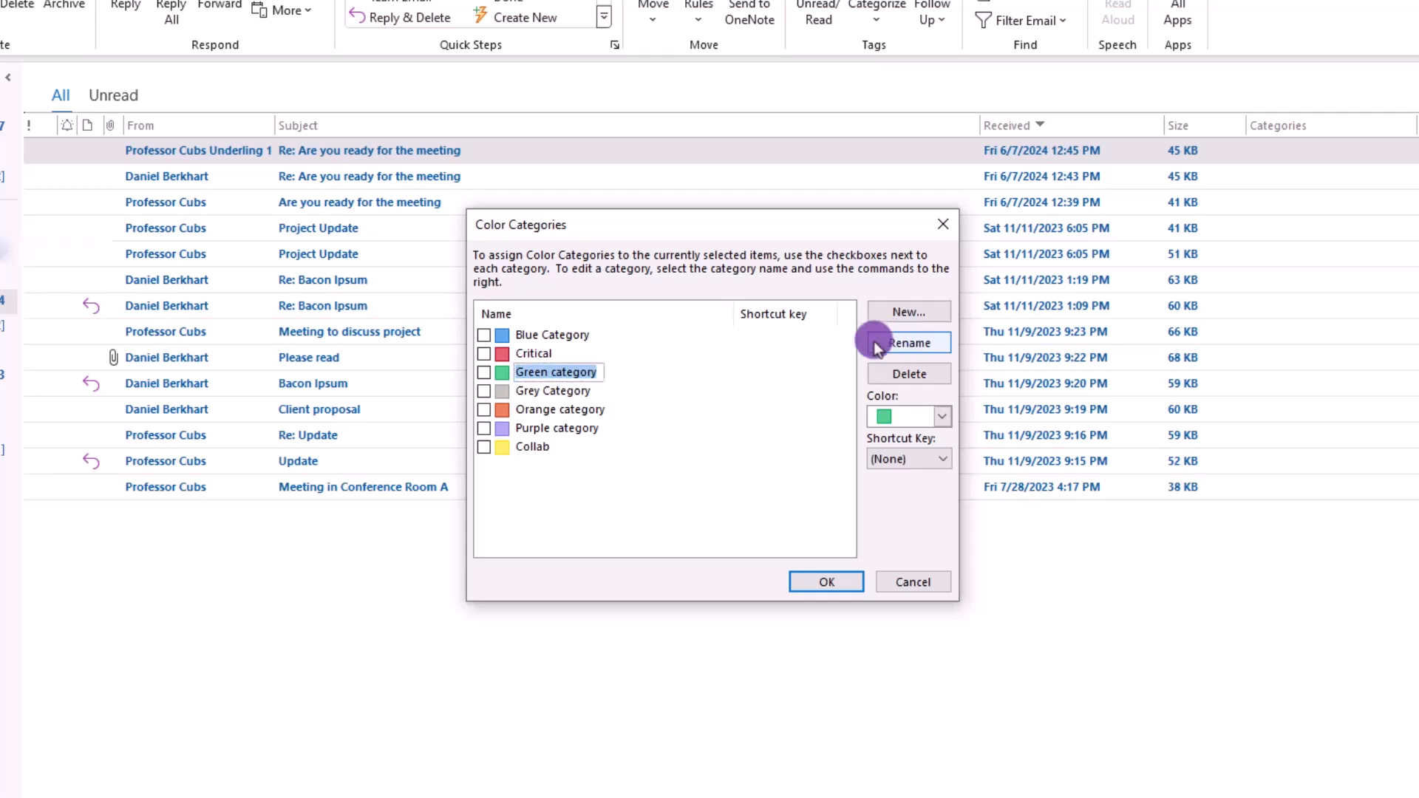
text(FYI)
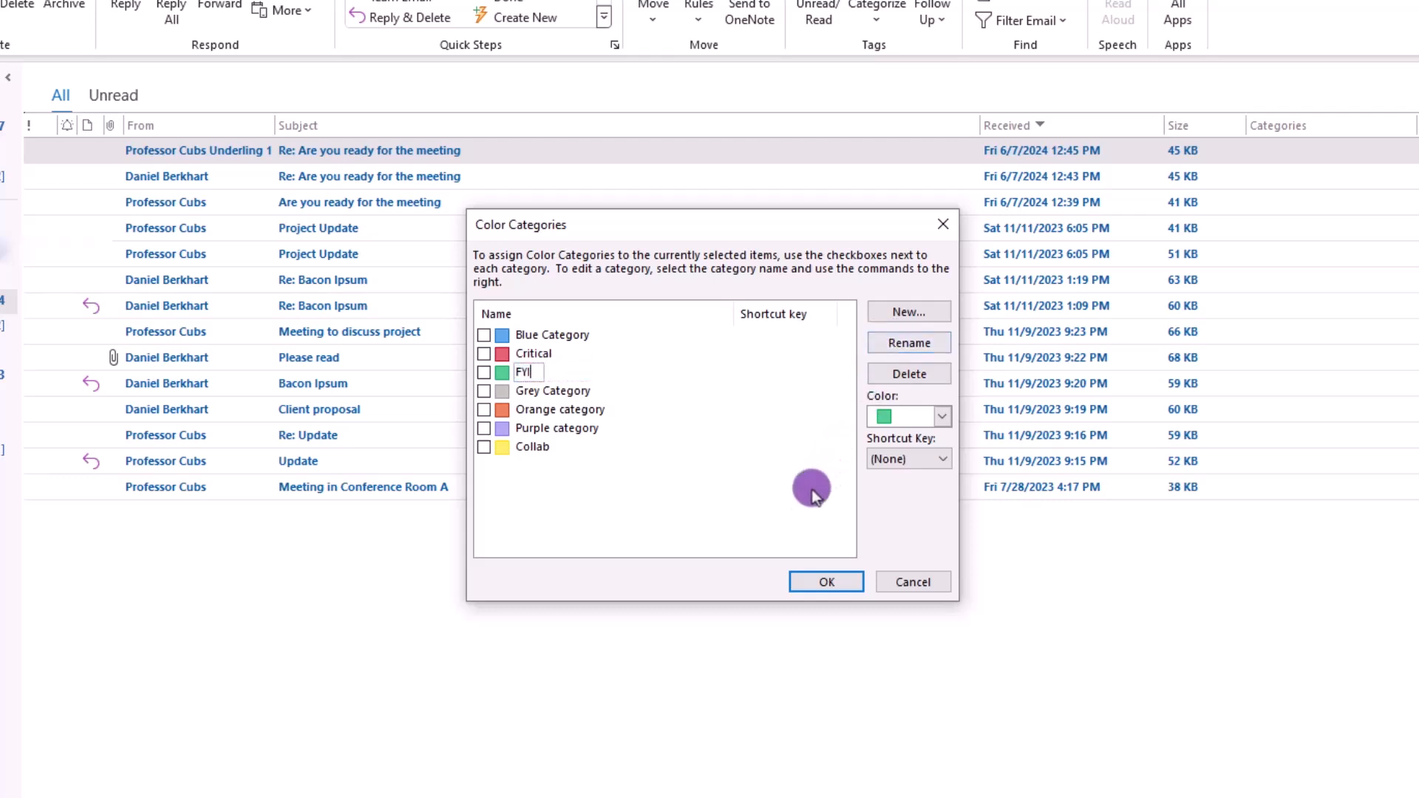
click(826, 582)
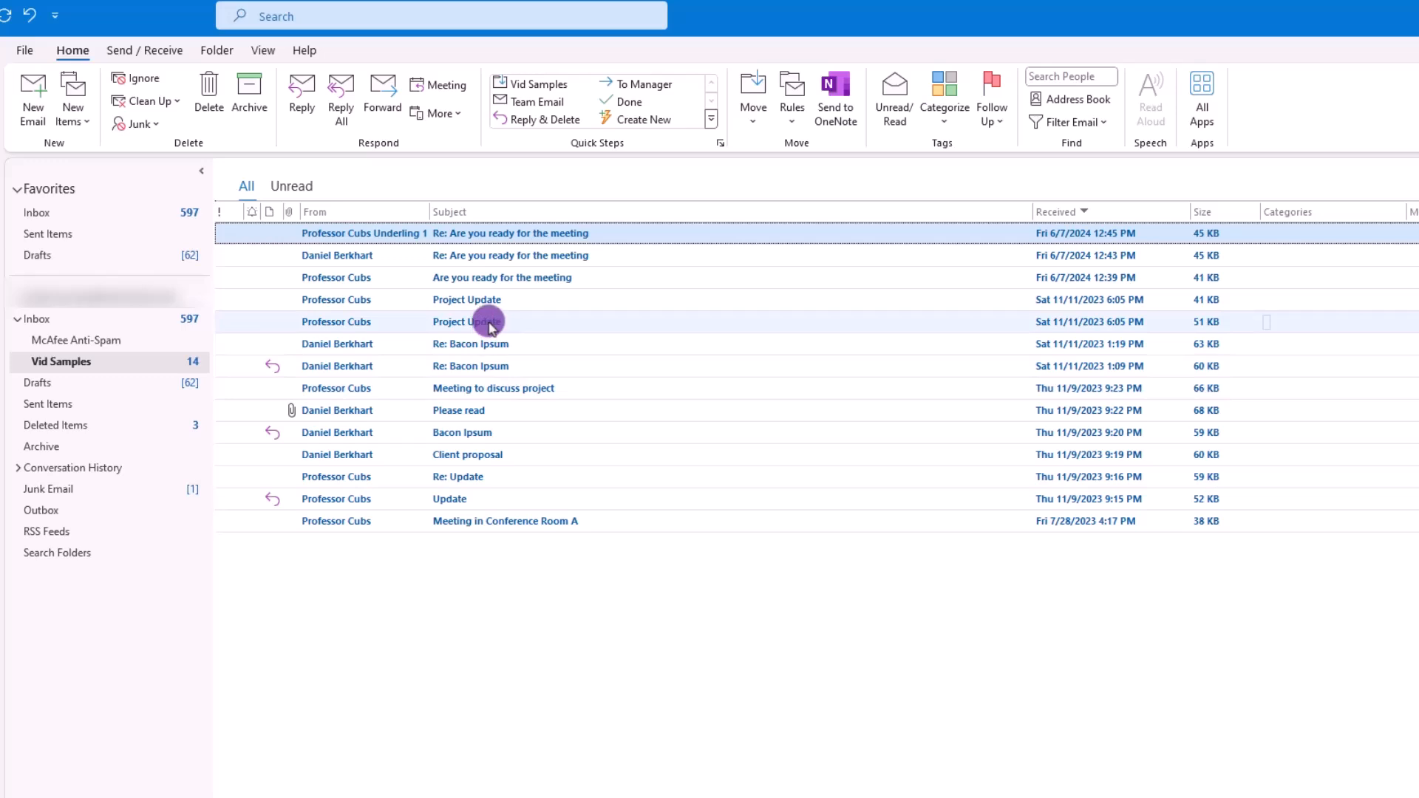
Step: Assign the Critical category to the 51 KB Project Update email and the 12:39 PM "Are you ready for the meeting" email
right_click(490, 325)
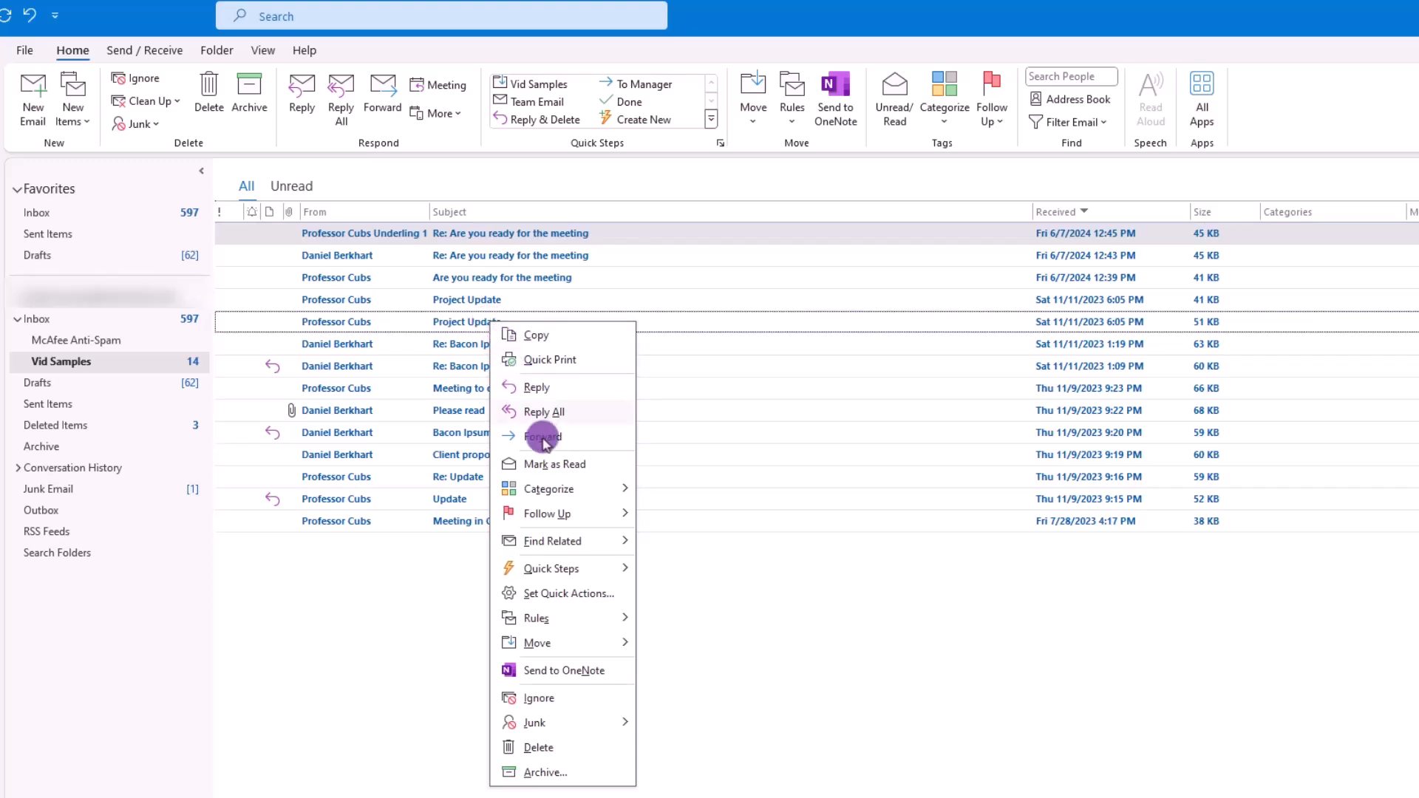
mouse_move(553, 490)
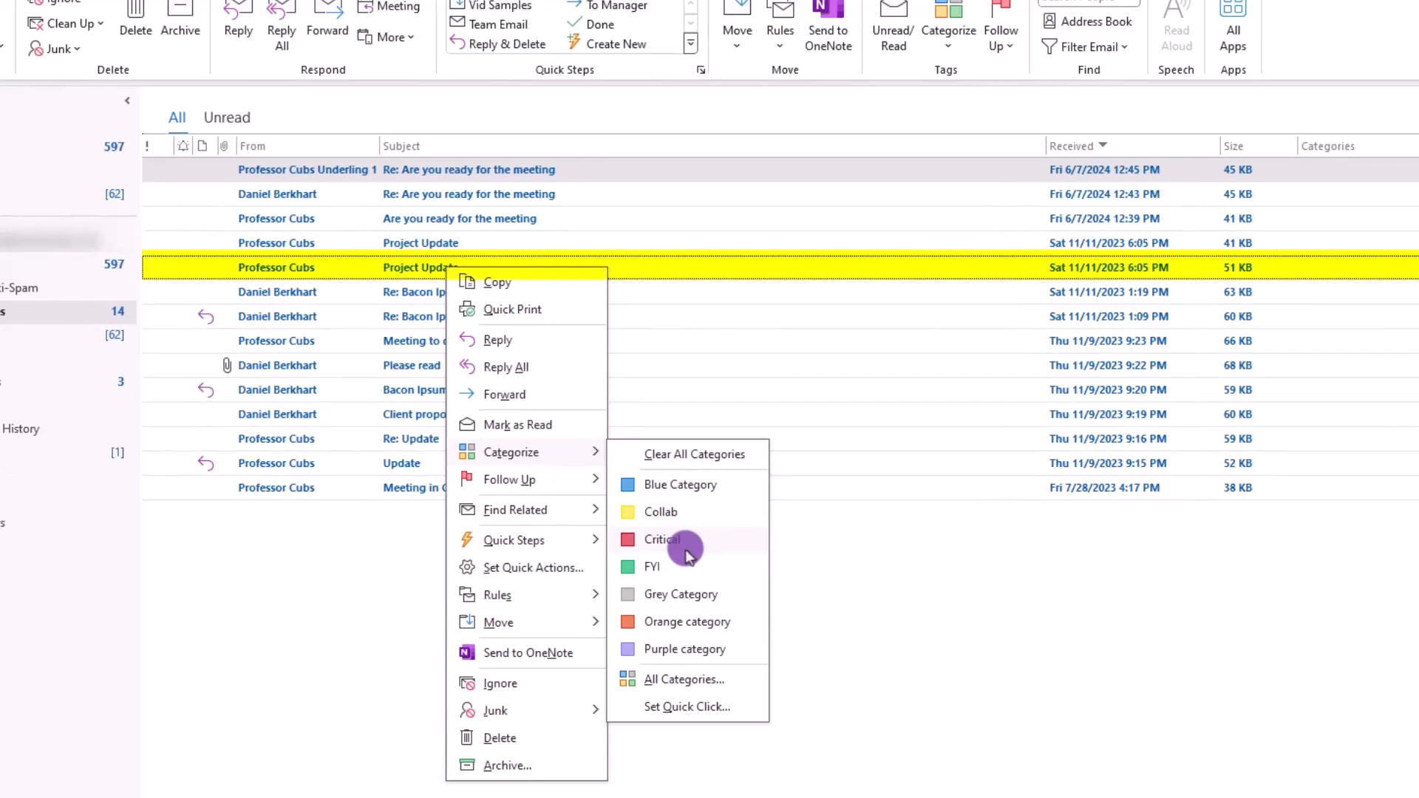
click(669, 545)
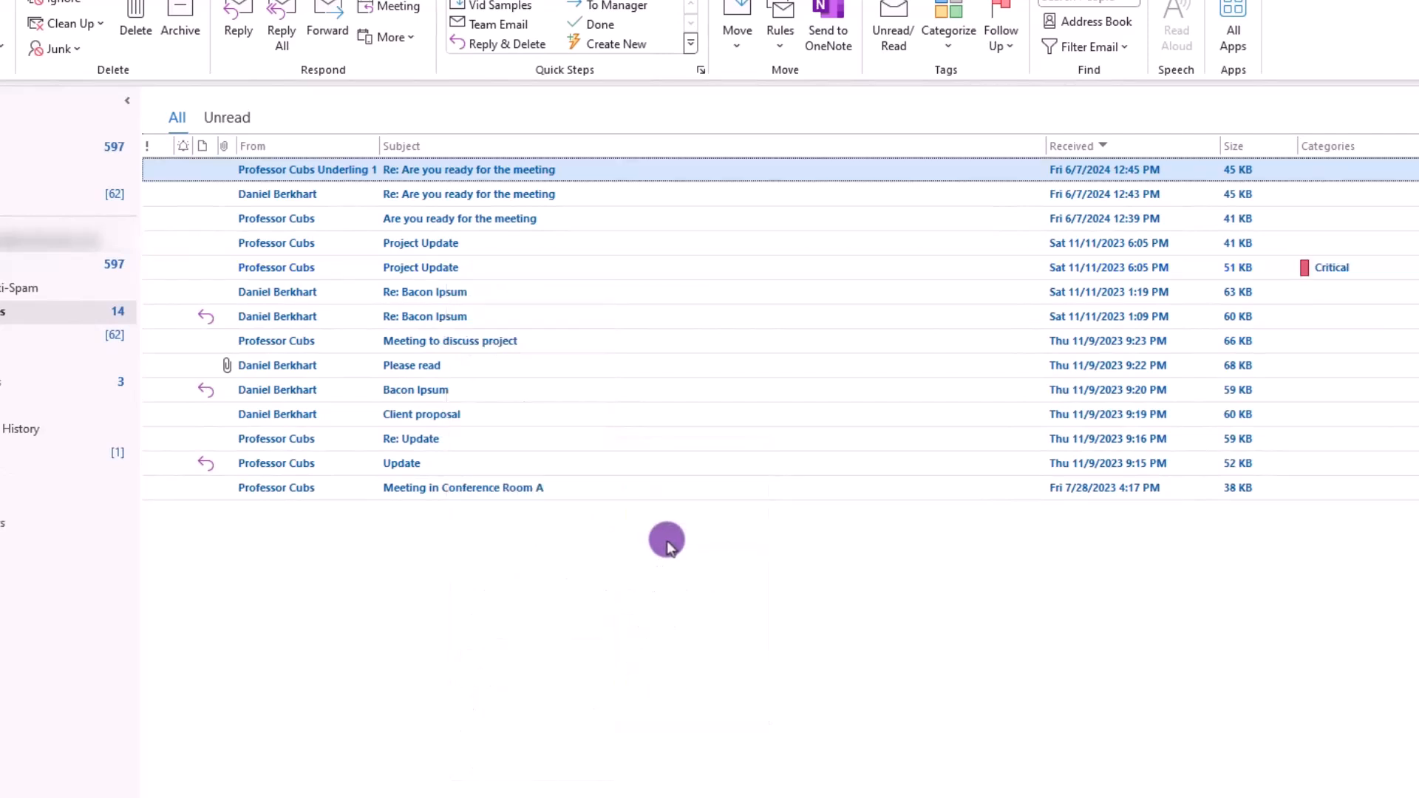
right_click(435, 218)
mouse_move(511, 408)
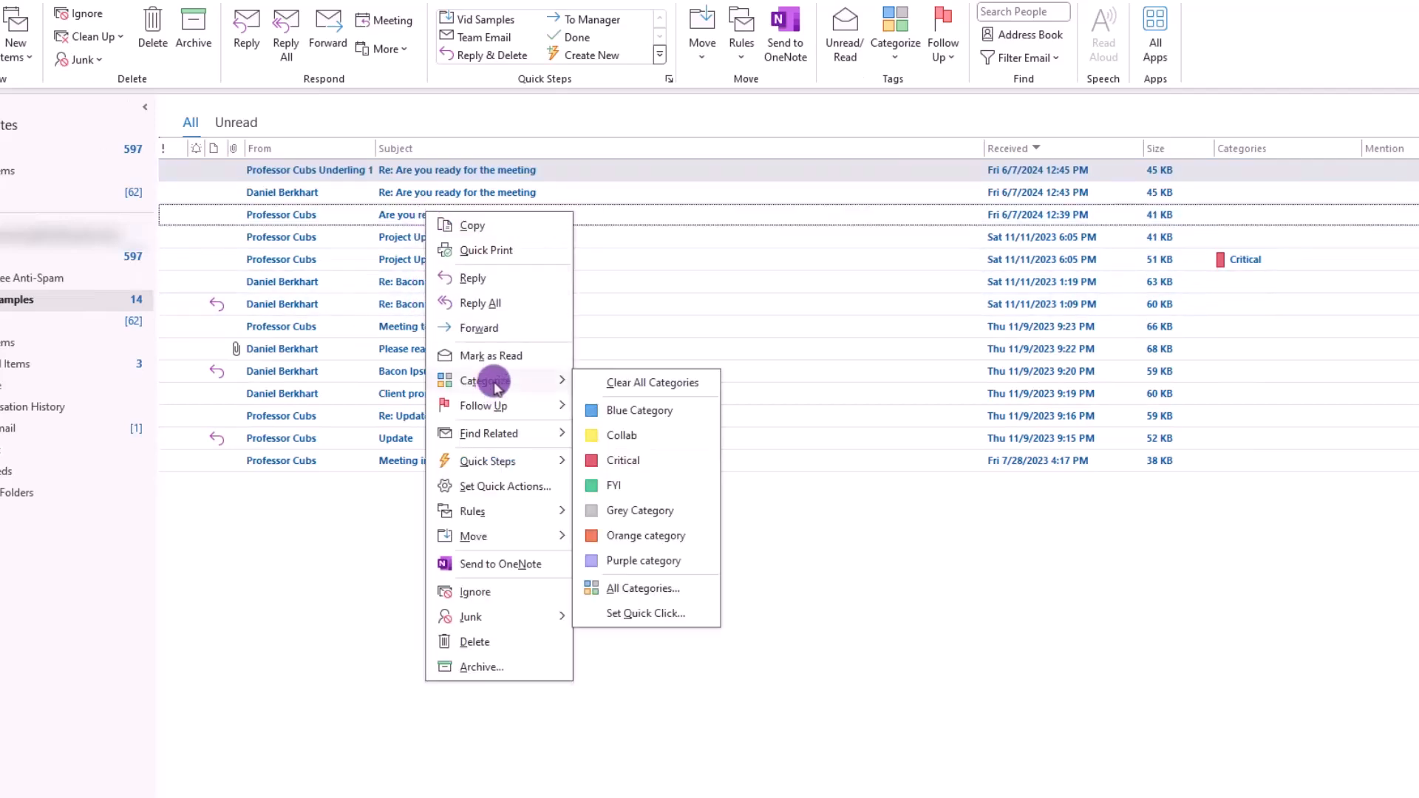
click(623, 460)
Step: Assign the FYI category to the "Please read" email
right_click(414, 349)
mouse_move(487, 517)
click(613, 620)
Step: Assign the Collab category to the "Client proposal" email and the 12:43 PM "Re: Are you ready for the meeting" email
right_click(465, 395)
mouse_move(488, 555)
click(587, 612)
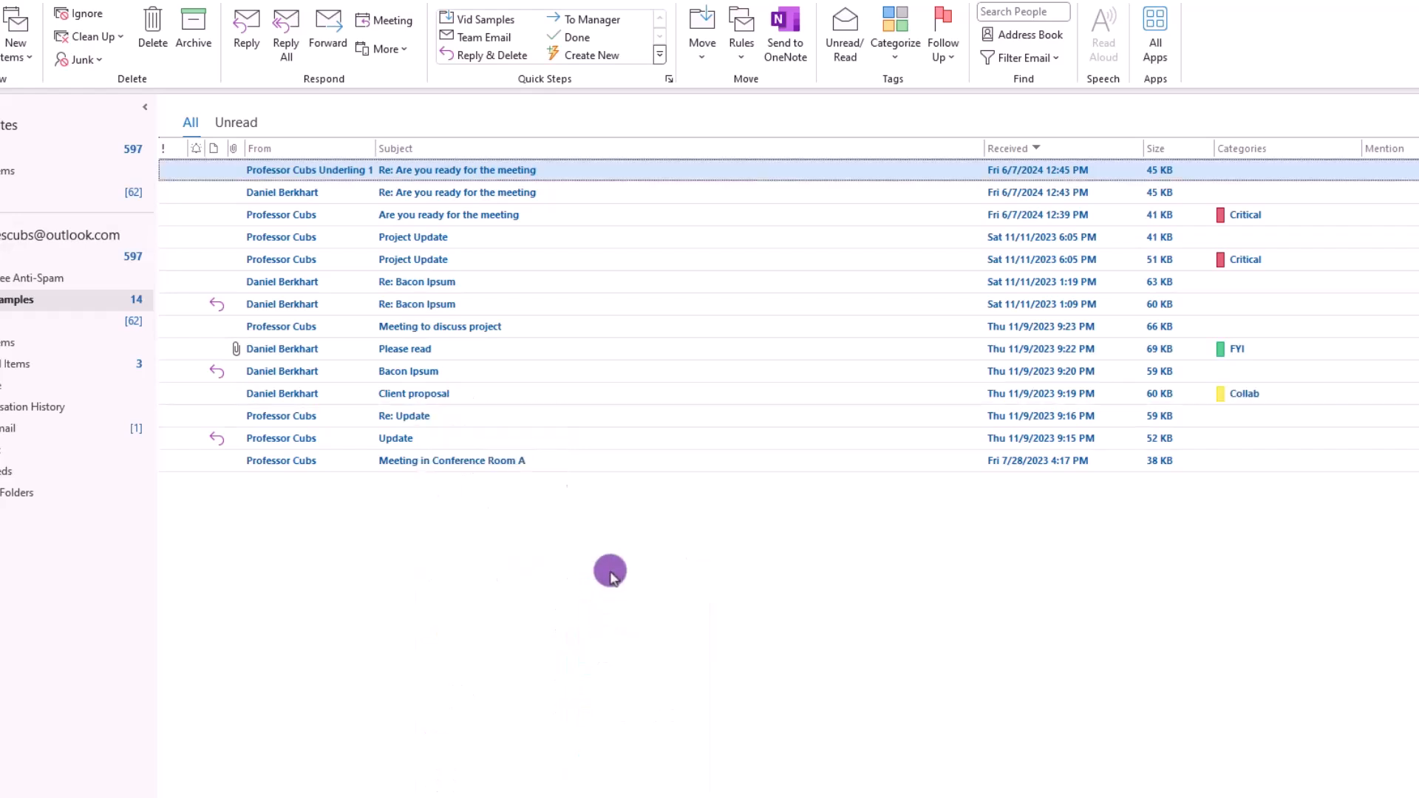
right_click(440, 192)
mouse_move(475, 361)
click(627, 418)
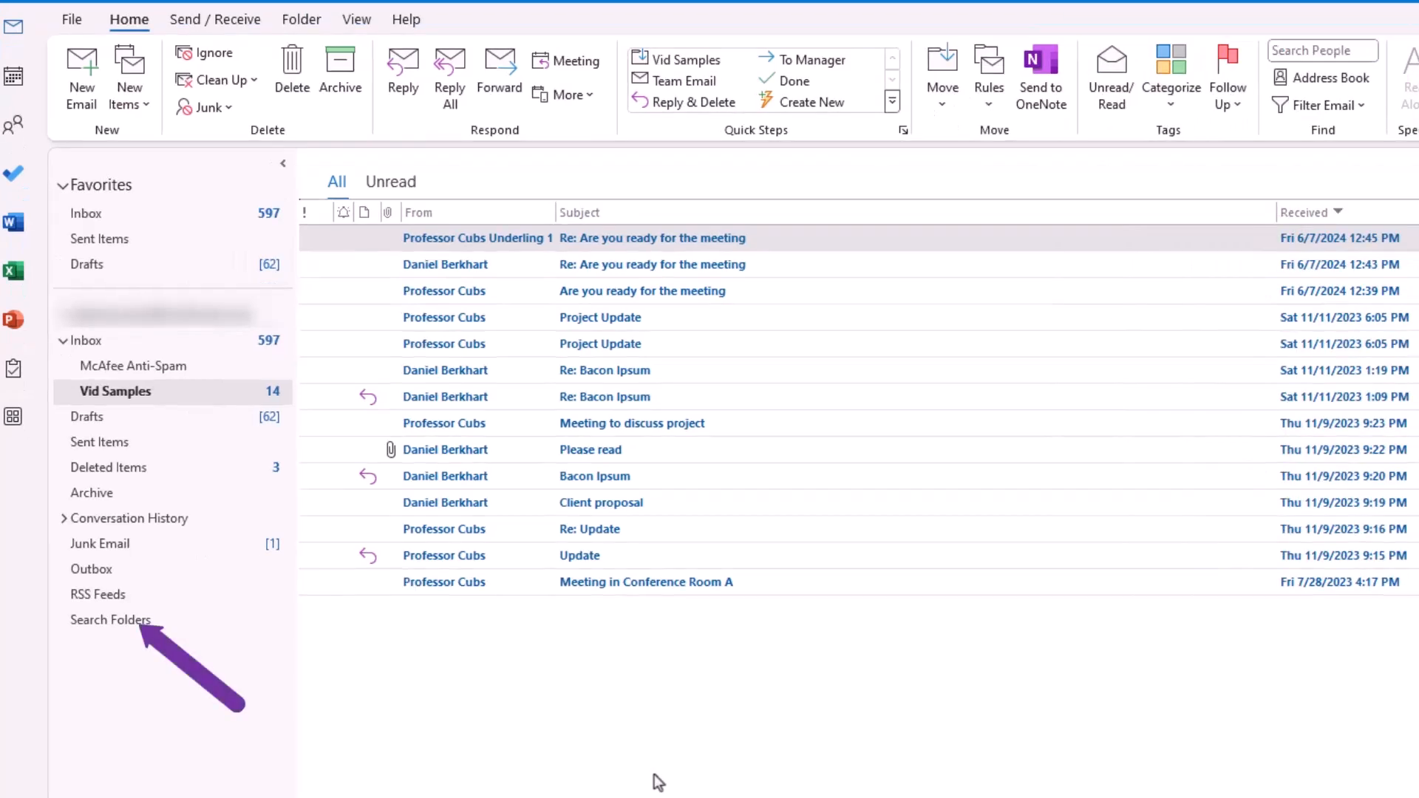
Step: Create a search folder for categorized mail limited to the Critical category and open it
right_click(145, 631)
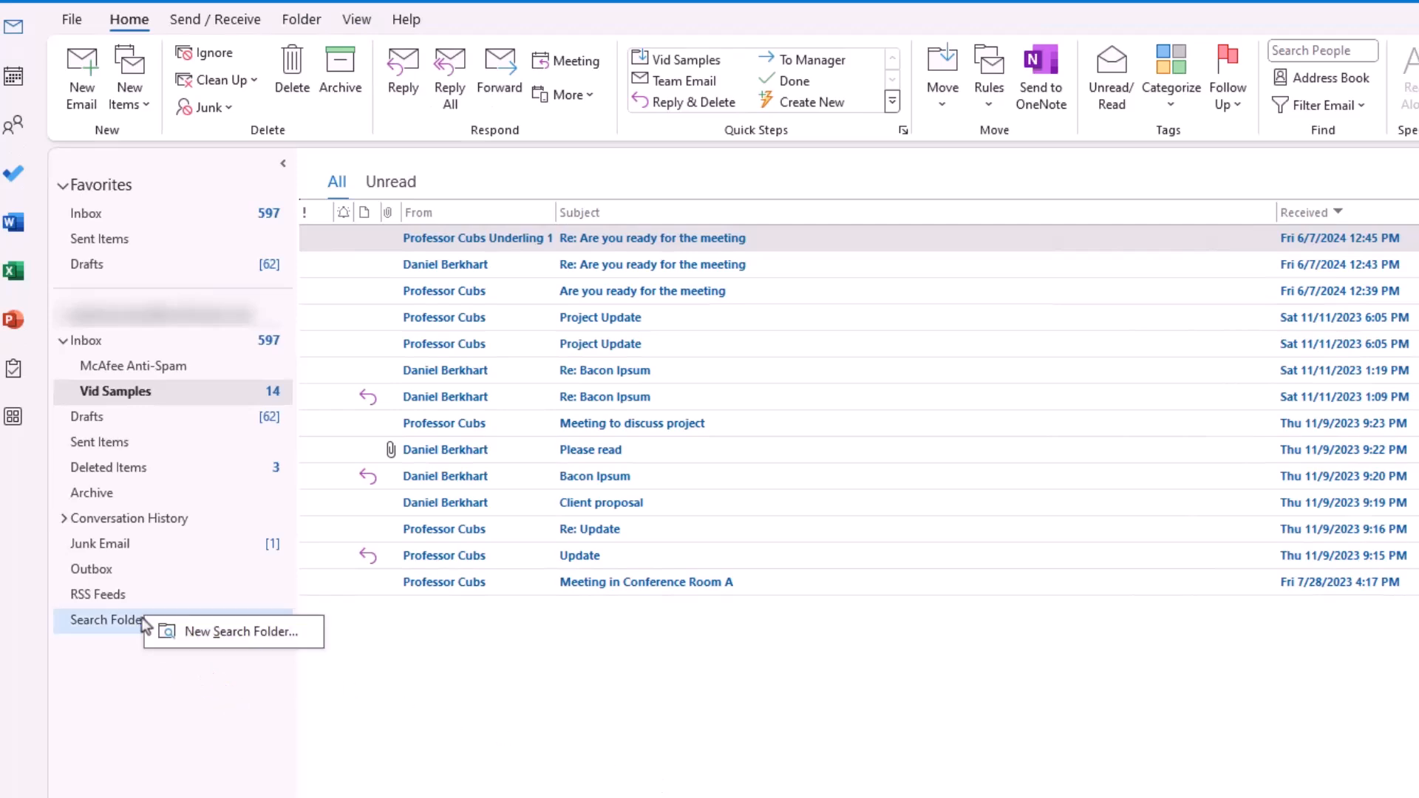
click(229, 637)
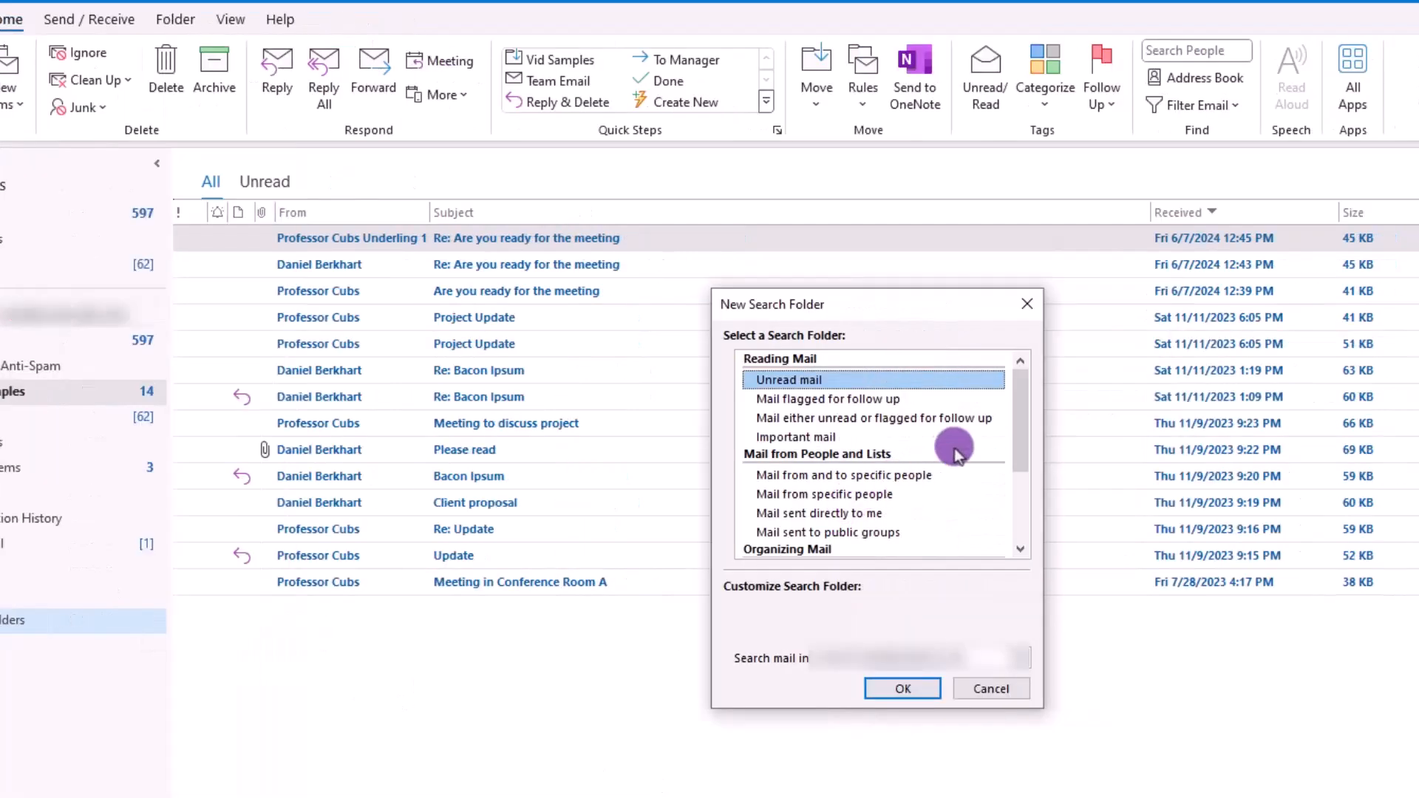
drag(1146, 443, 1139, 464)
drag(1012, 464, 1010, 475)
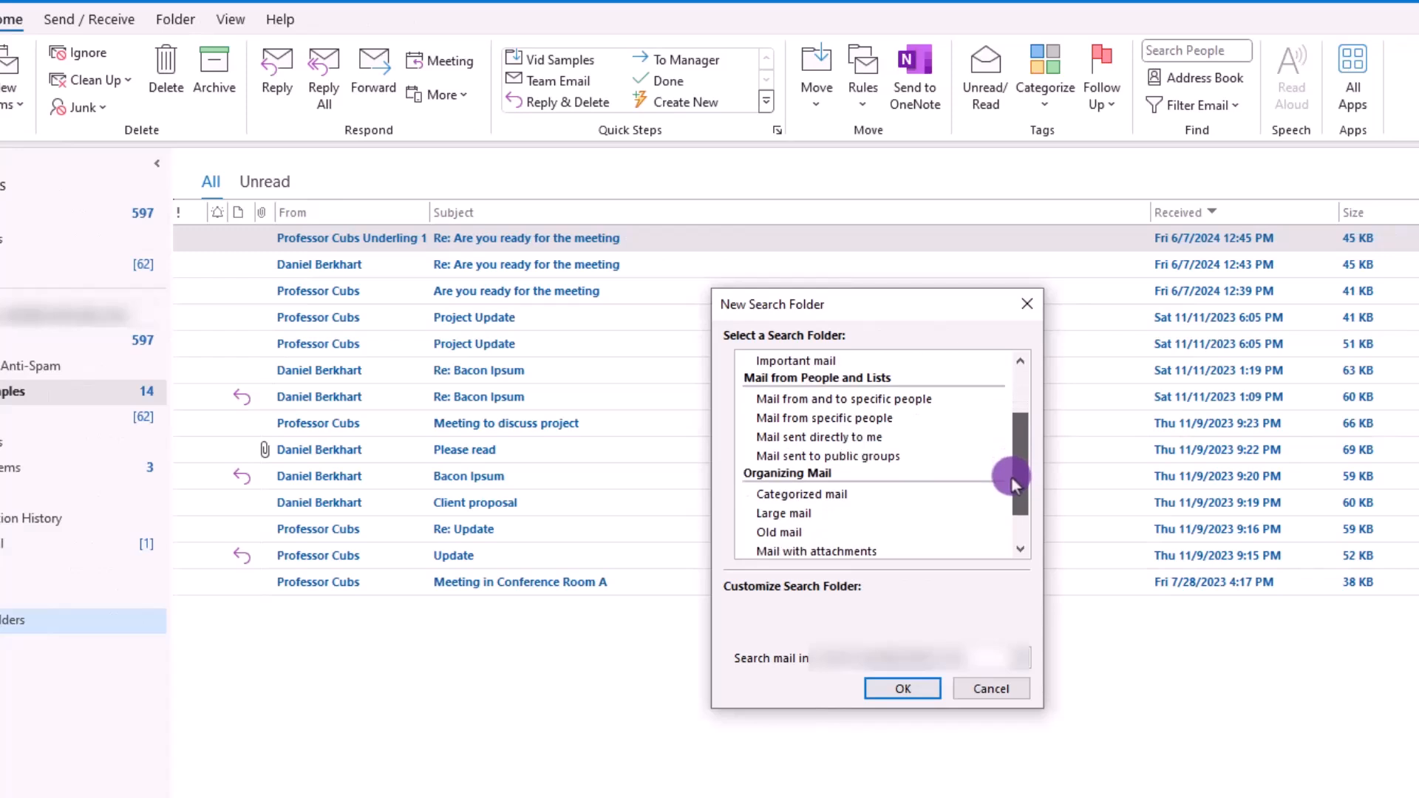
click(813, 493)
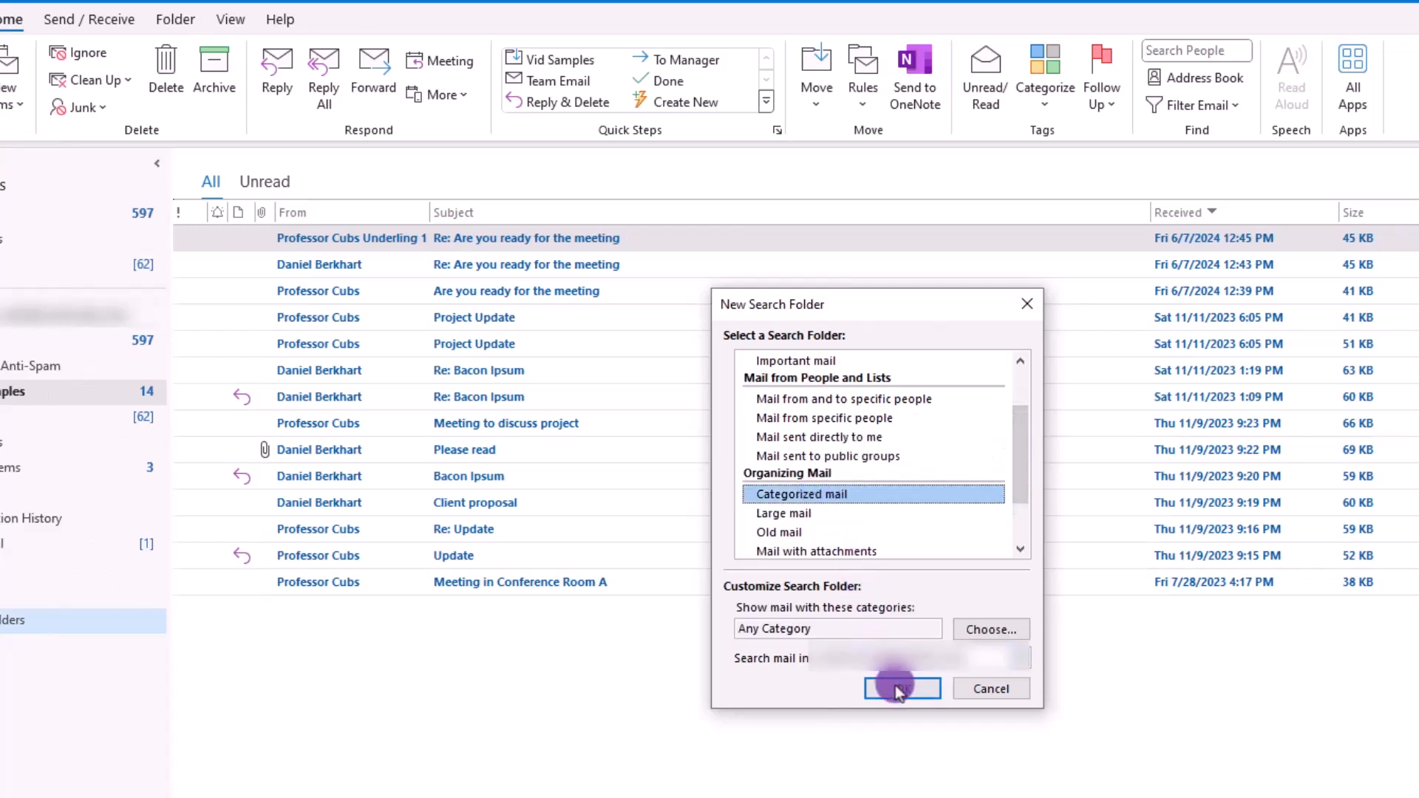
click(979, 630)
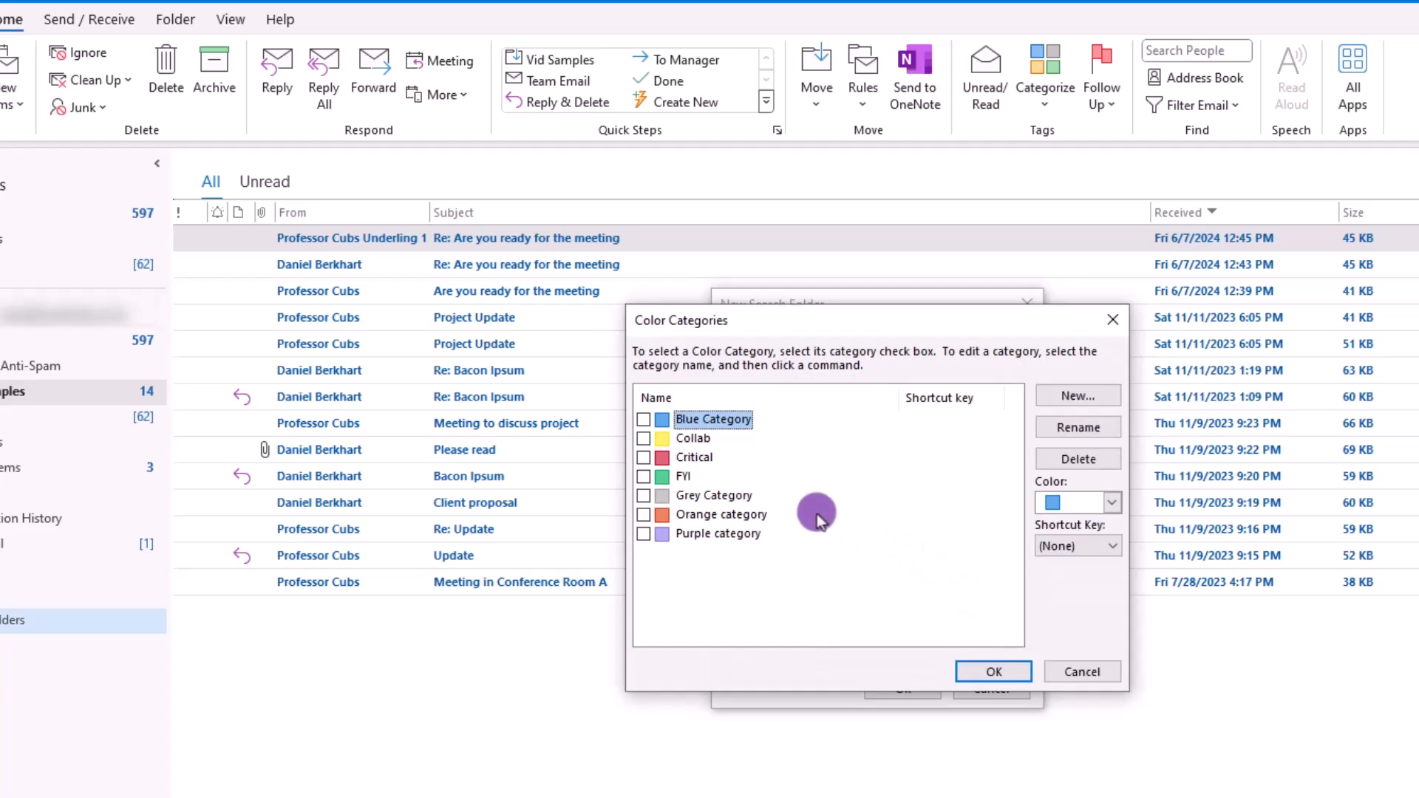
click(643, 459)
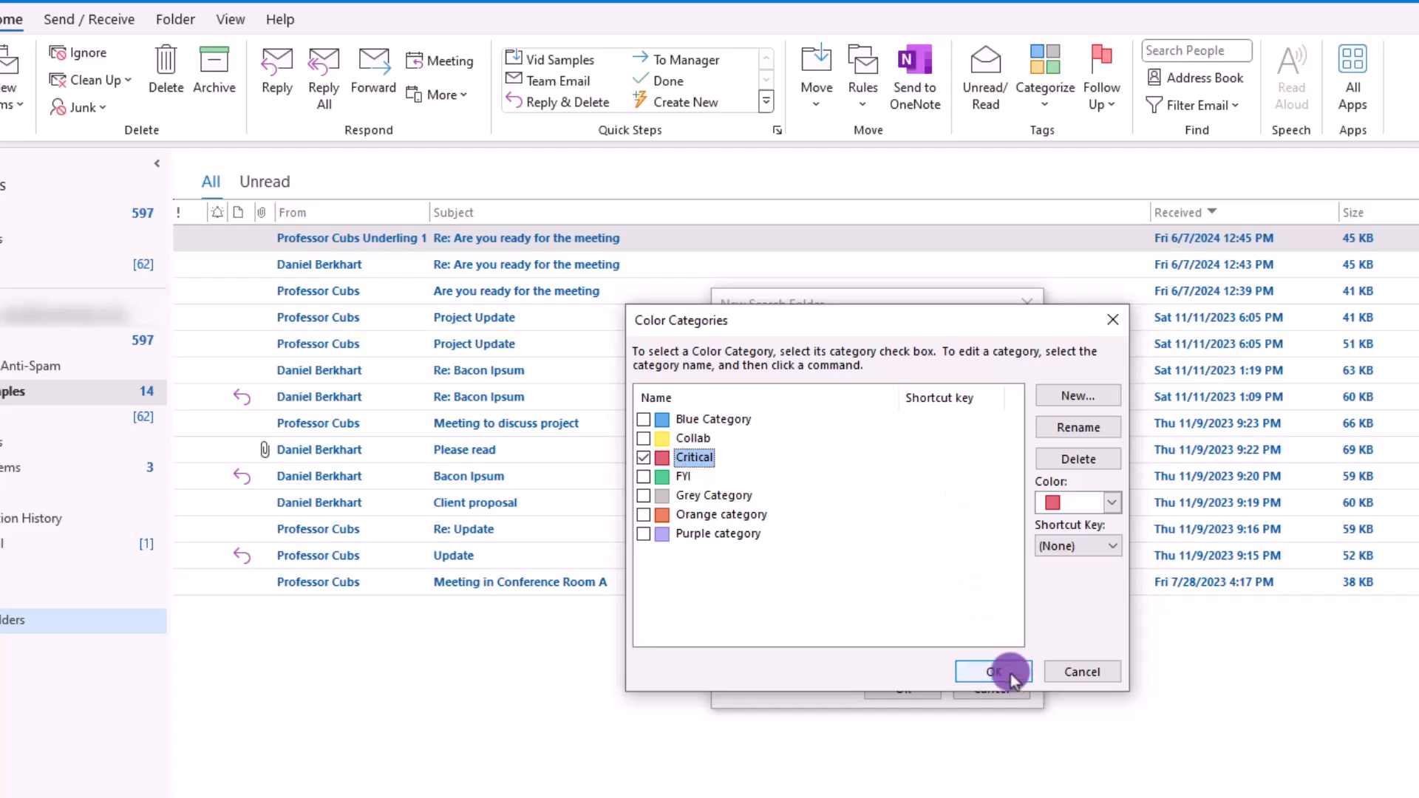
click(1010, 676)
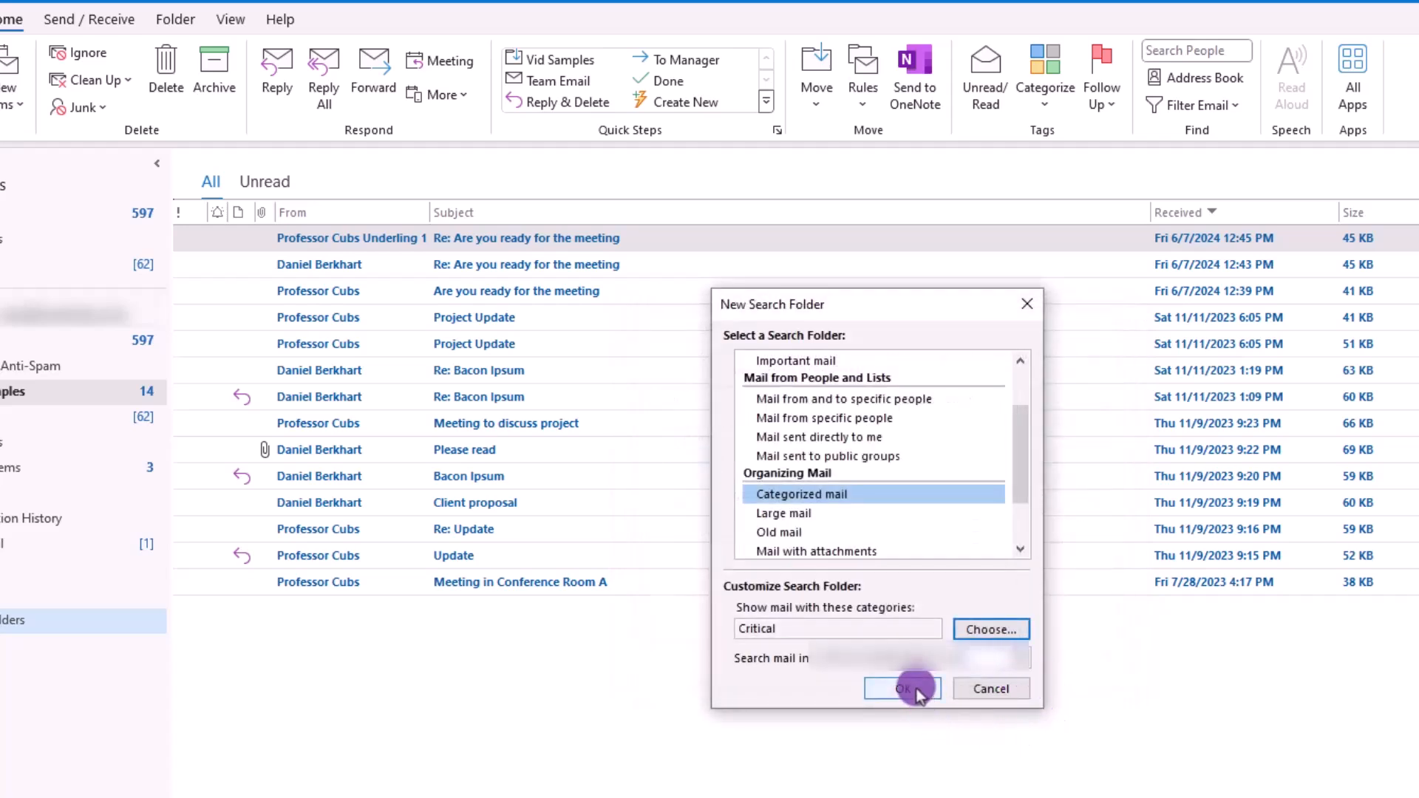
click(903, 688)
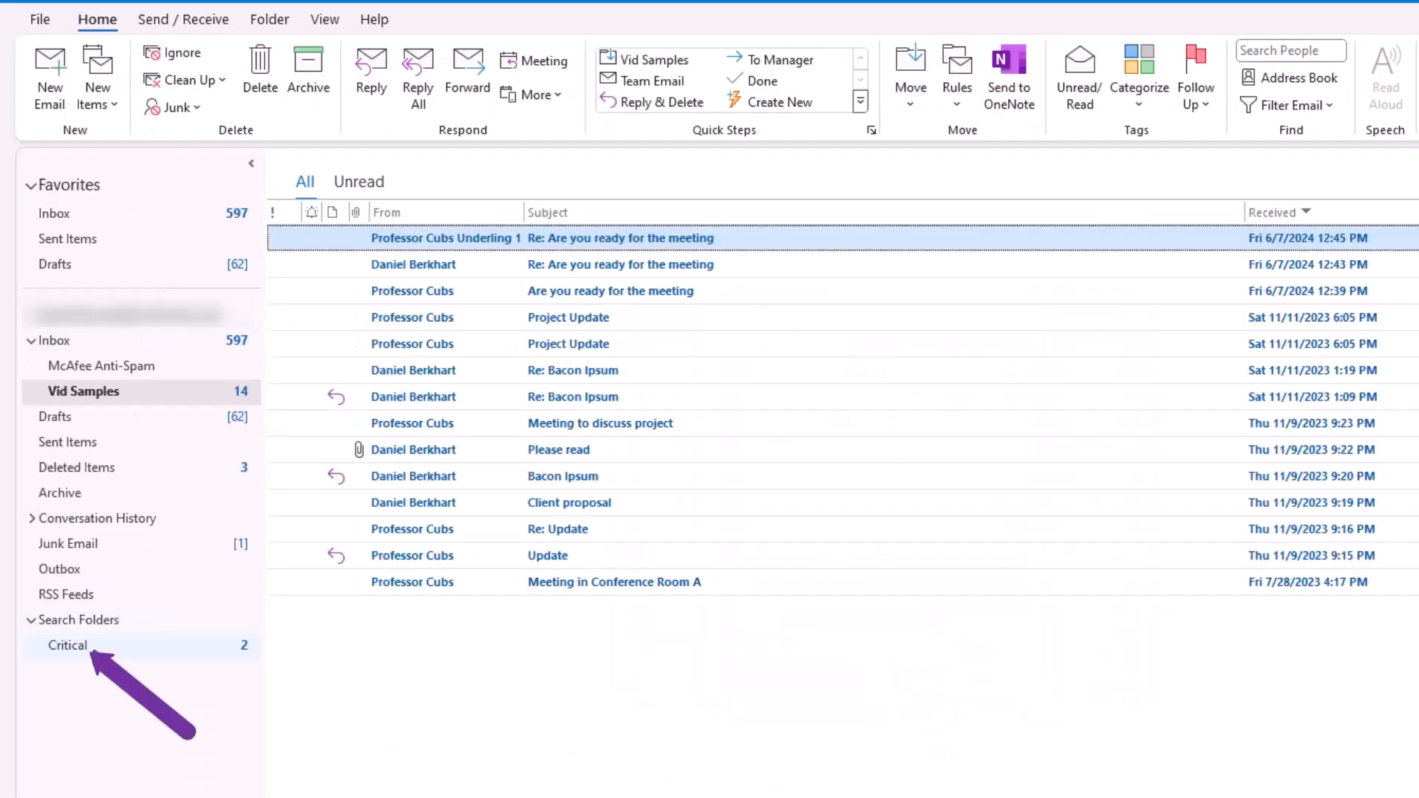
click(95, 650)
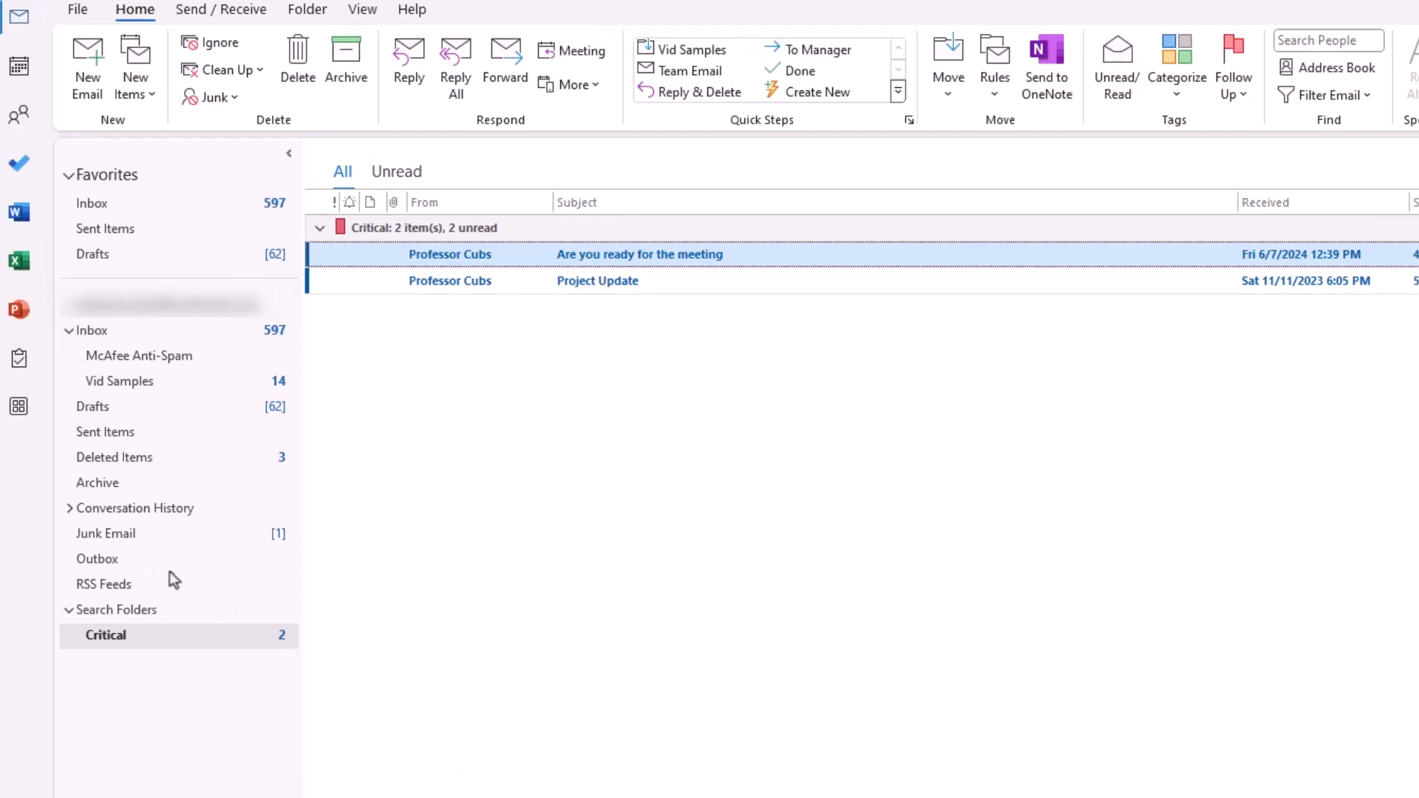
Step: Create a search folder for categorized mail limited to the Collab category
right_click(126, 614)
click(229, 632)
scroll(1115, 494, down, 2)
click(1101, 465)
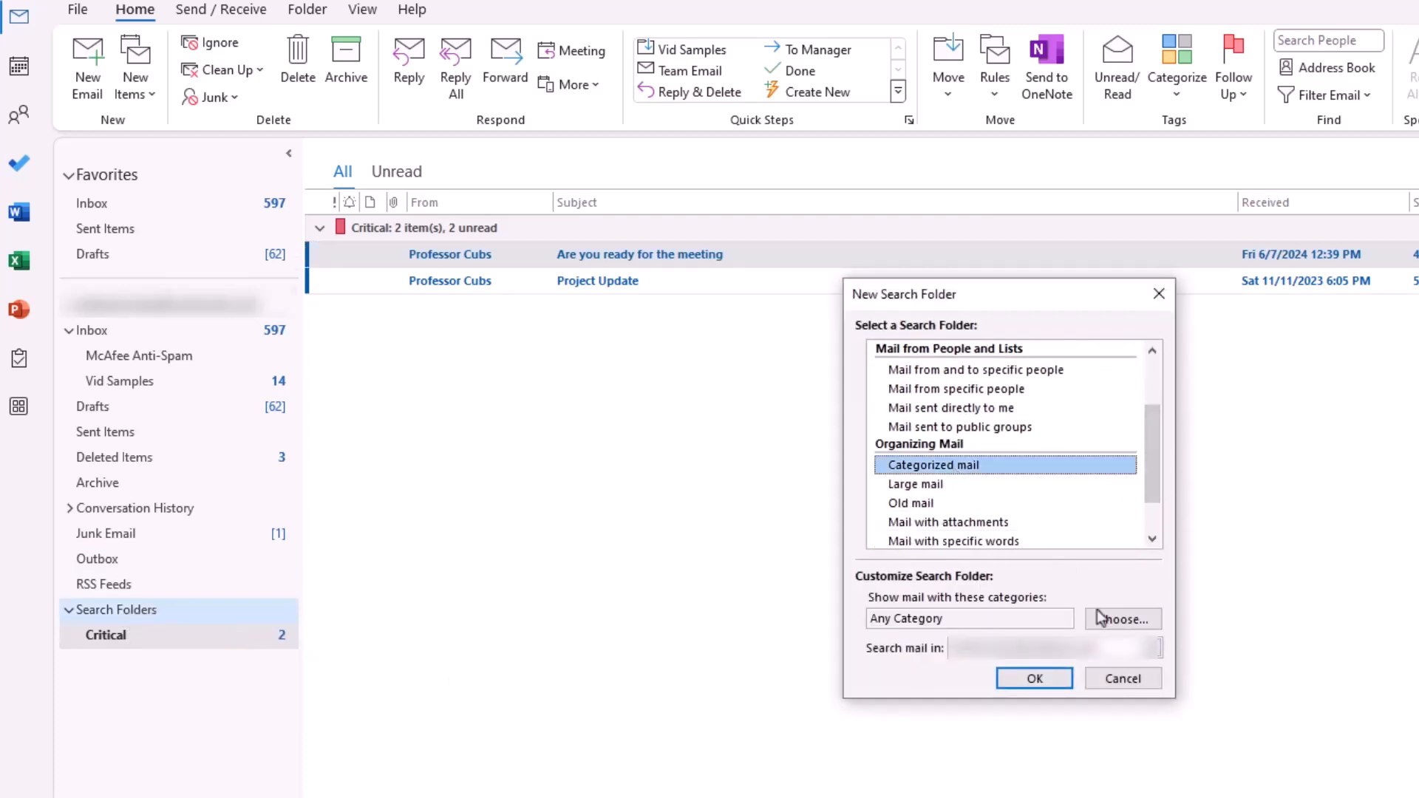
click(1123, 619)
click(779, 429)
click(1115, 658)
click(1049, 687)
Step: Create a search folder for categorized mail limited to the FYI category
right_click(136, 612)
click(235, 630)
scroll(1153, 455, down, 2)
scroll(1153, 454, down, 1)
click(1035, 446)
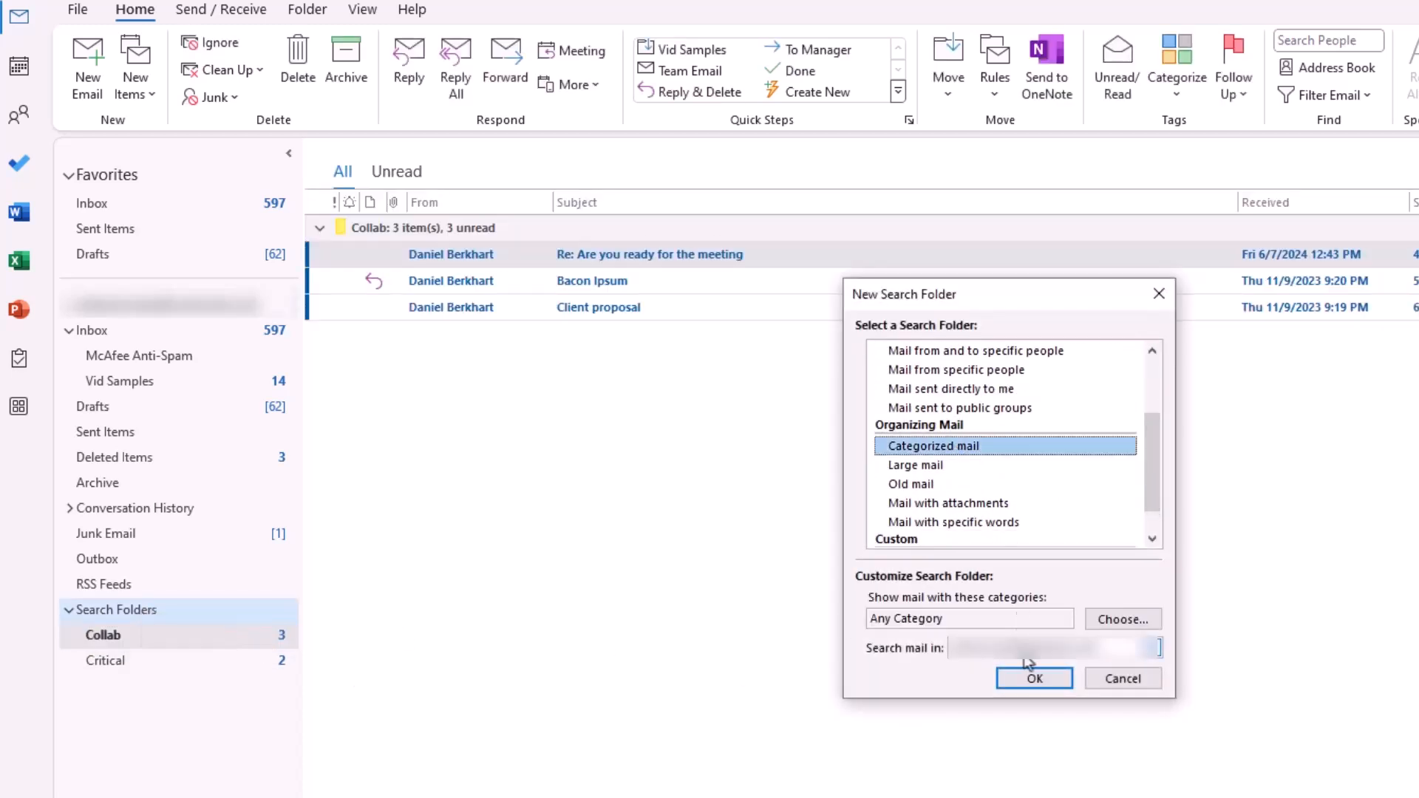
click(1122, 619)
click(780, 465)
click(1116, 659)
click(1035, 678)
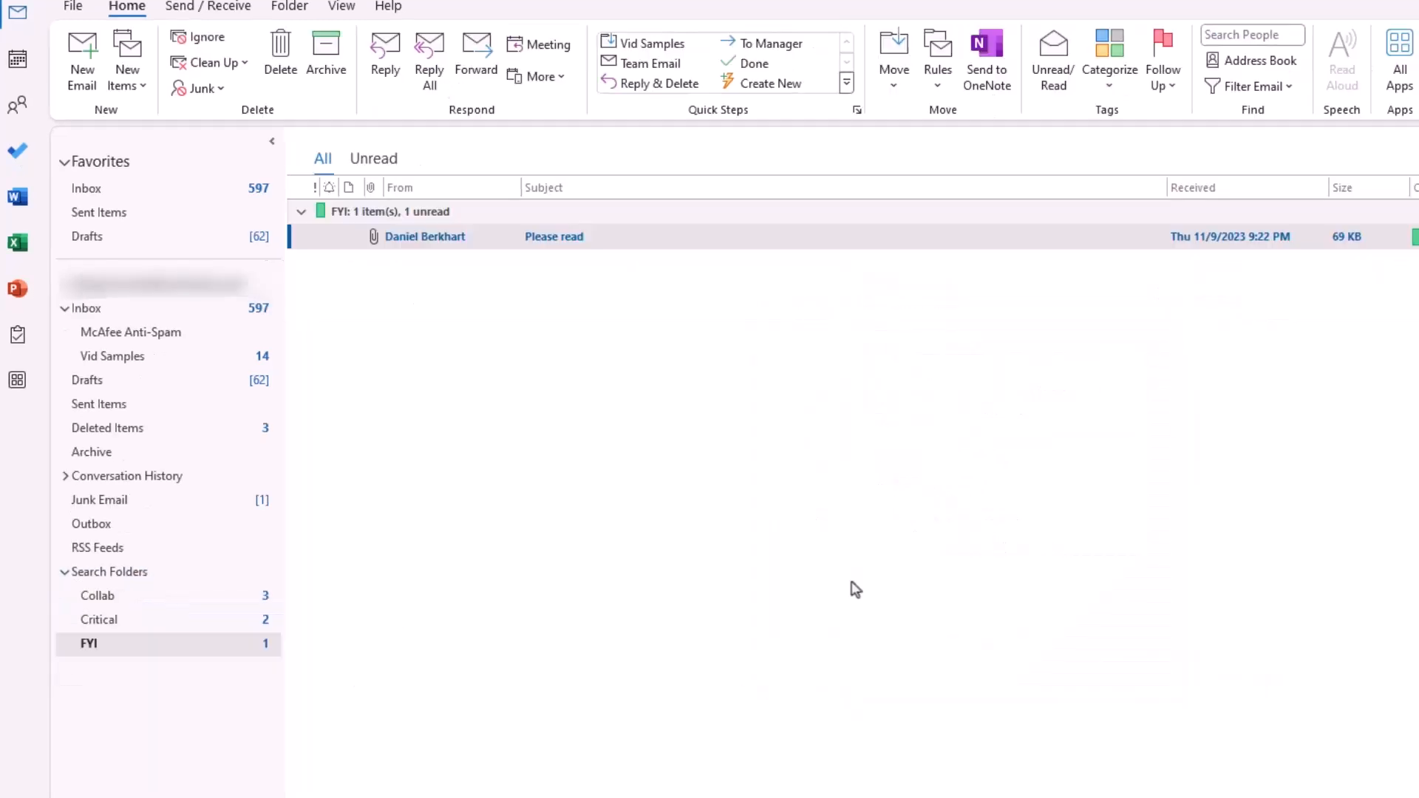
Step: View the emails in the Critical, Collab and FYI search folders one after another
click(109, 619)
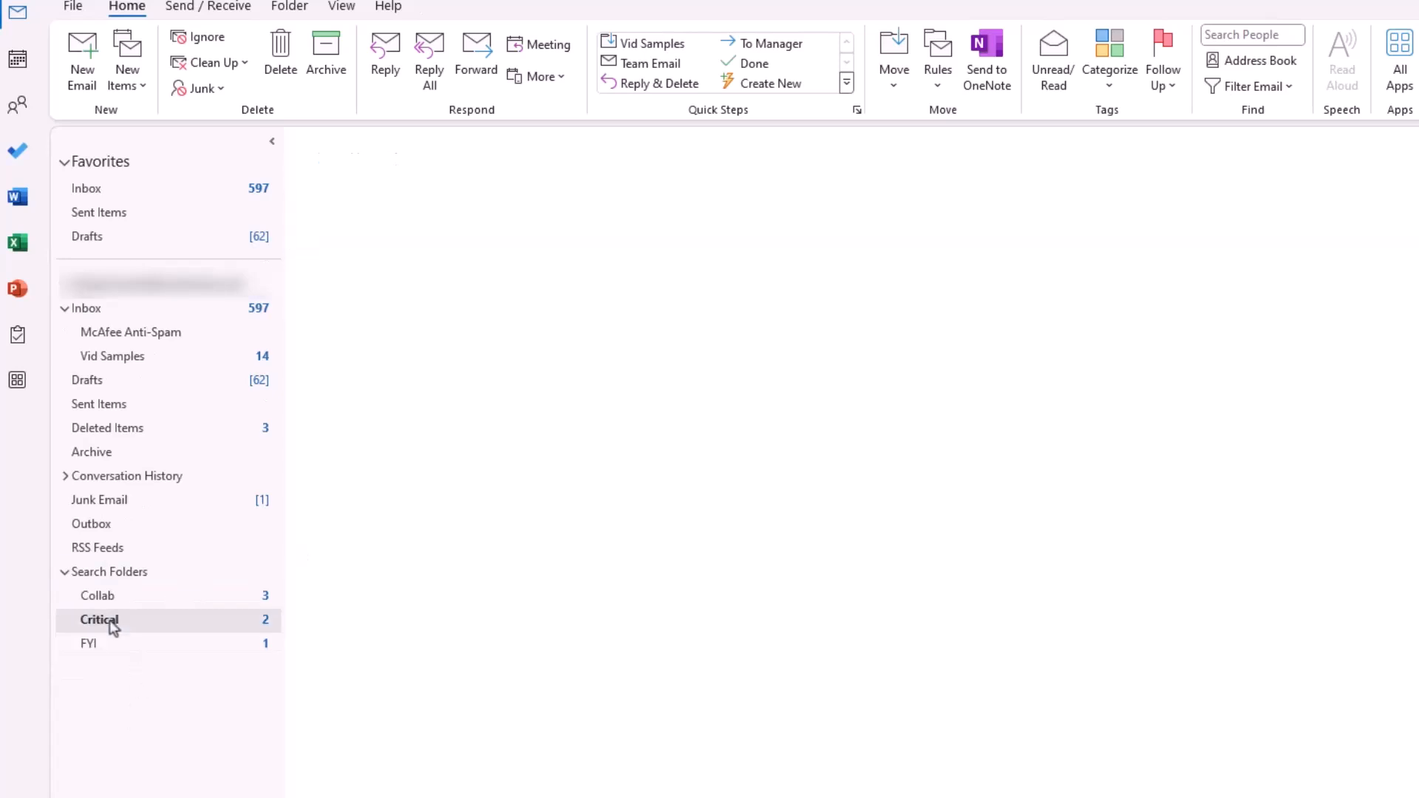
click(116, 601)
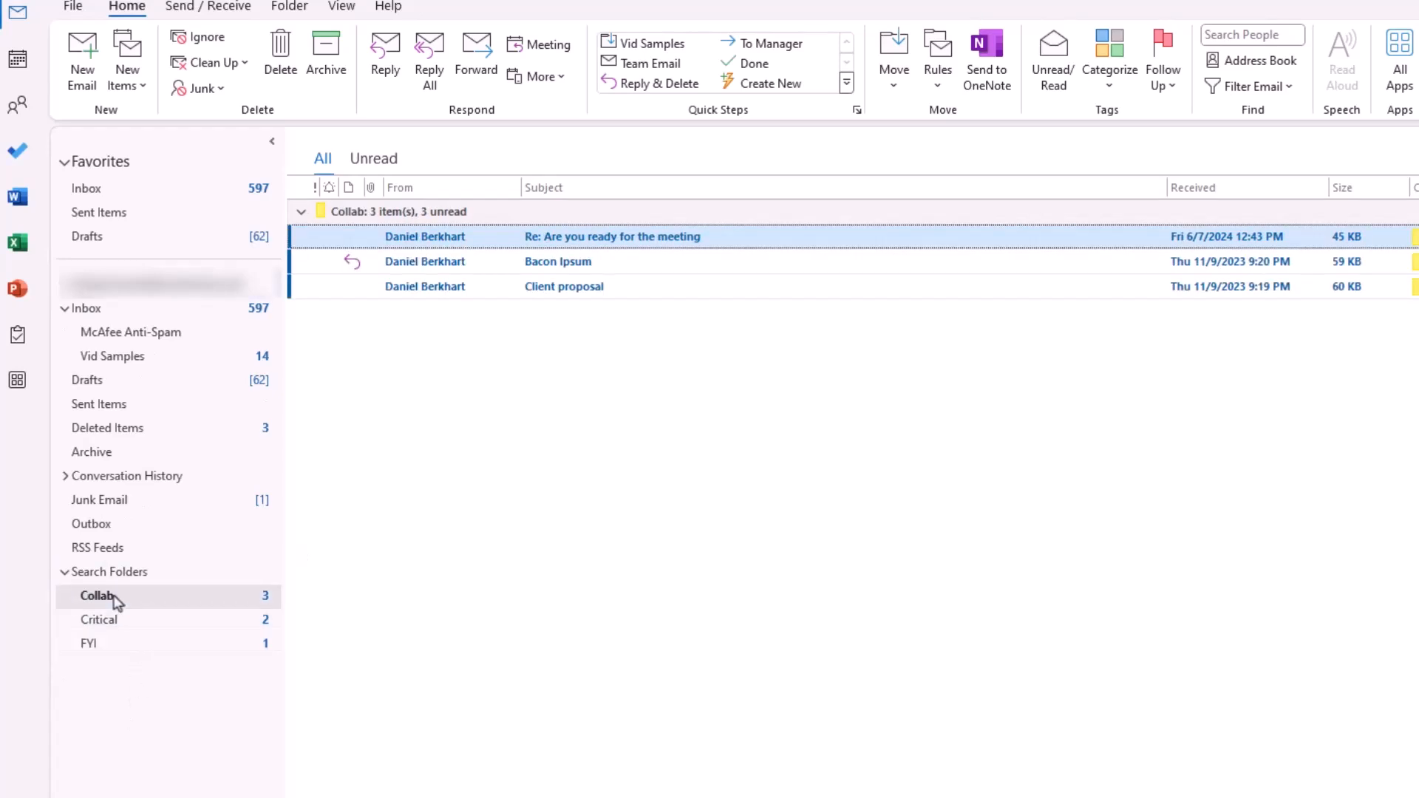
click(119, 618)
click(89, 643)
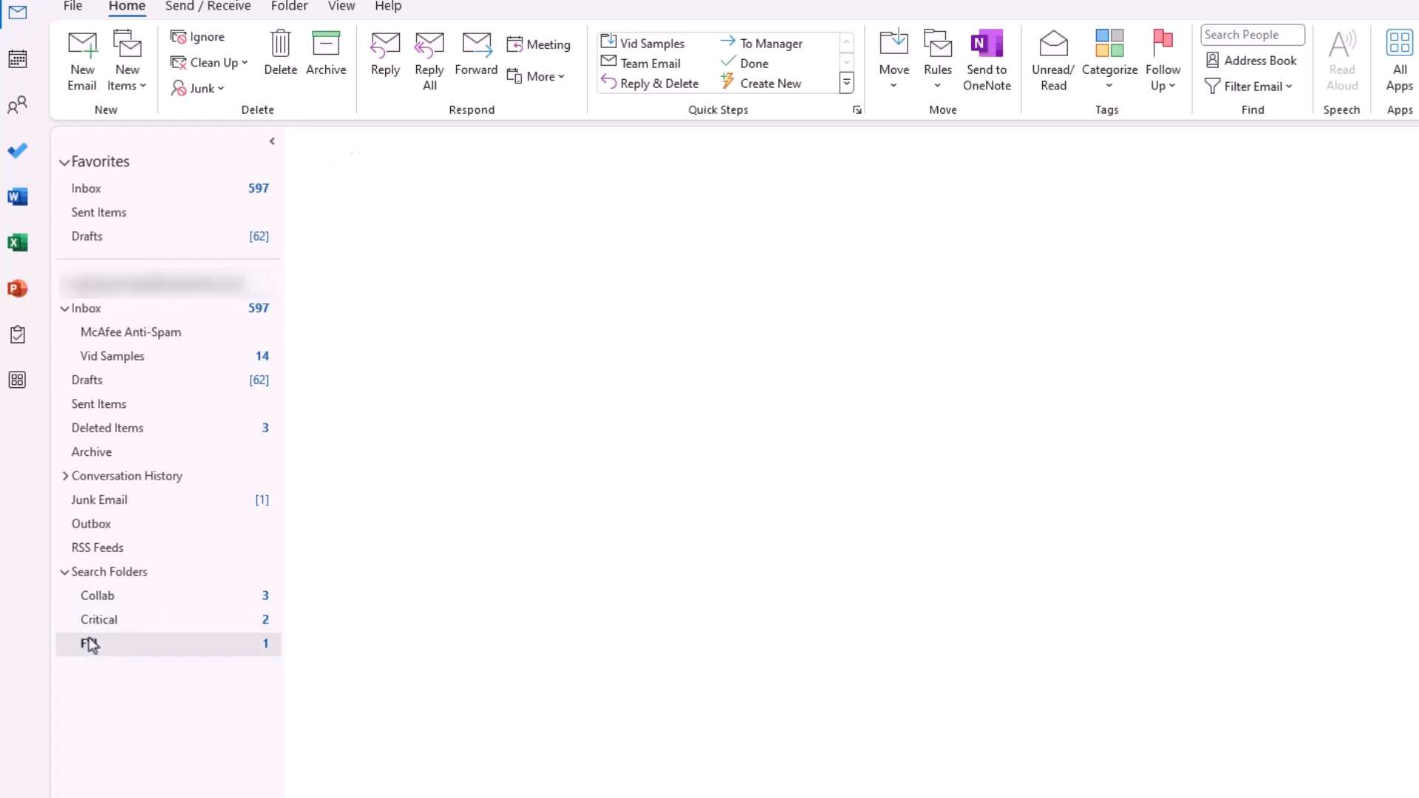
Step: Open the Critical search folder and go through its messages
click(92, 624)
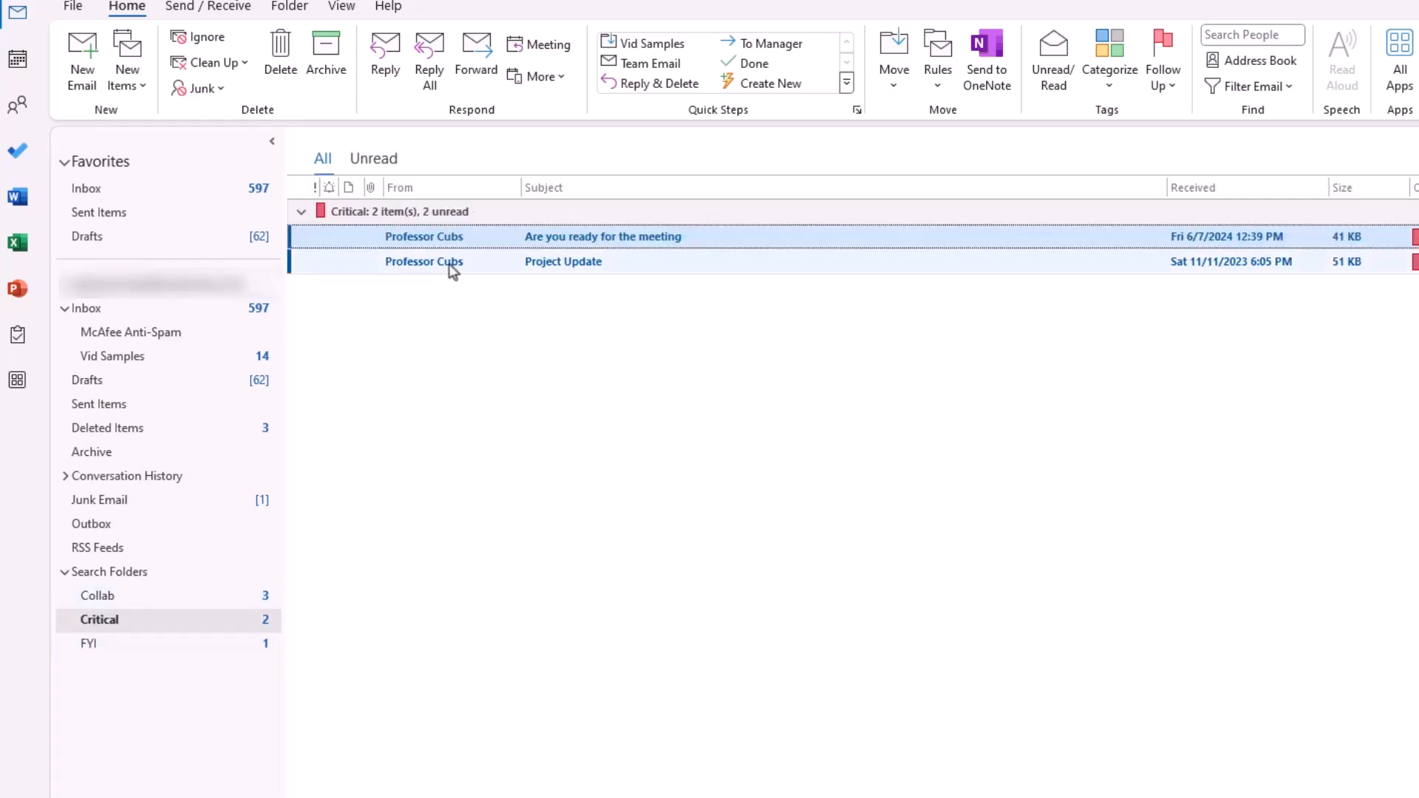
key(Down)
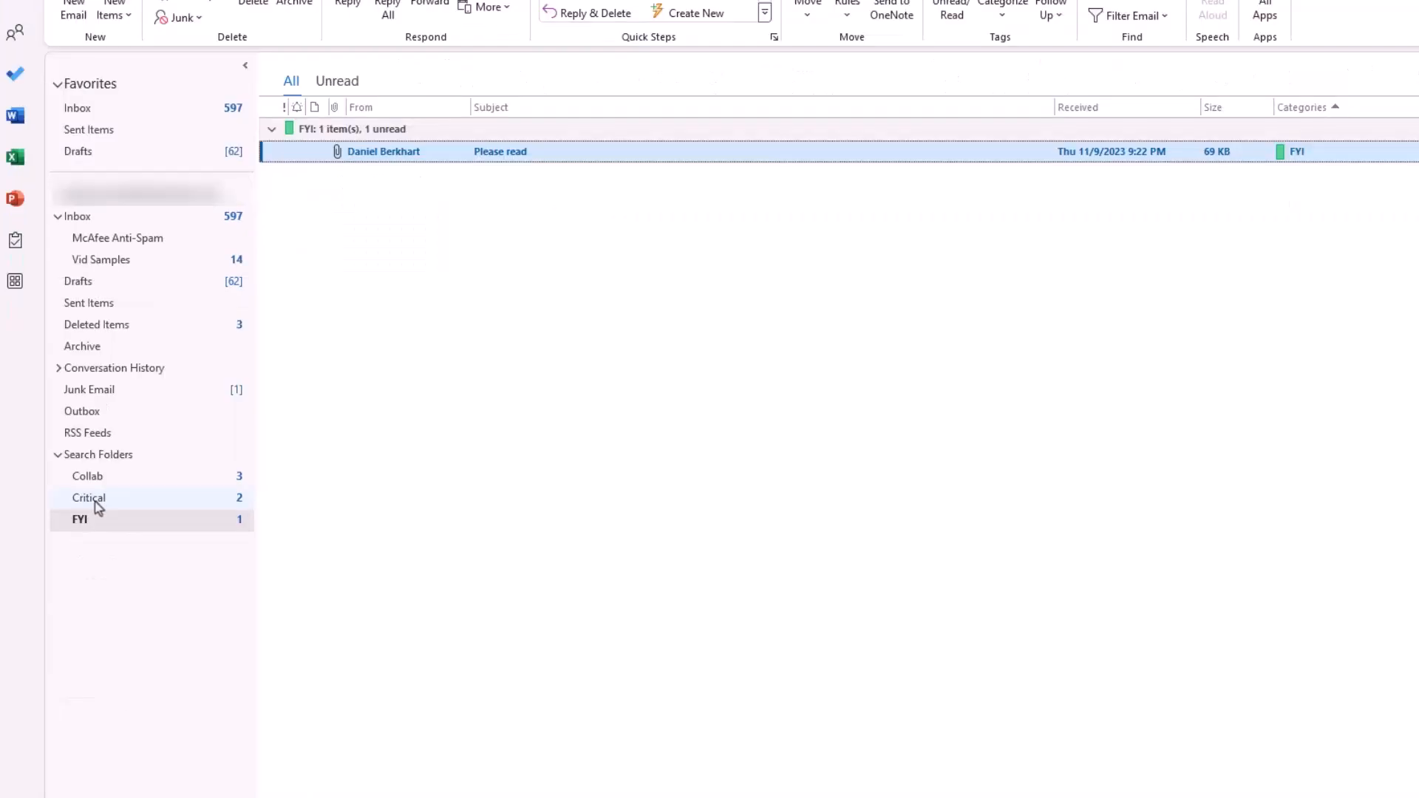
Step: Add the Critical, Collab and FYI search folders to Favorites and place them directly below the Inbox
right_click(95, 506)
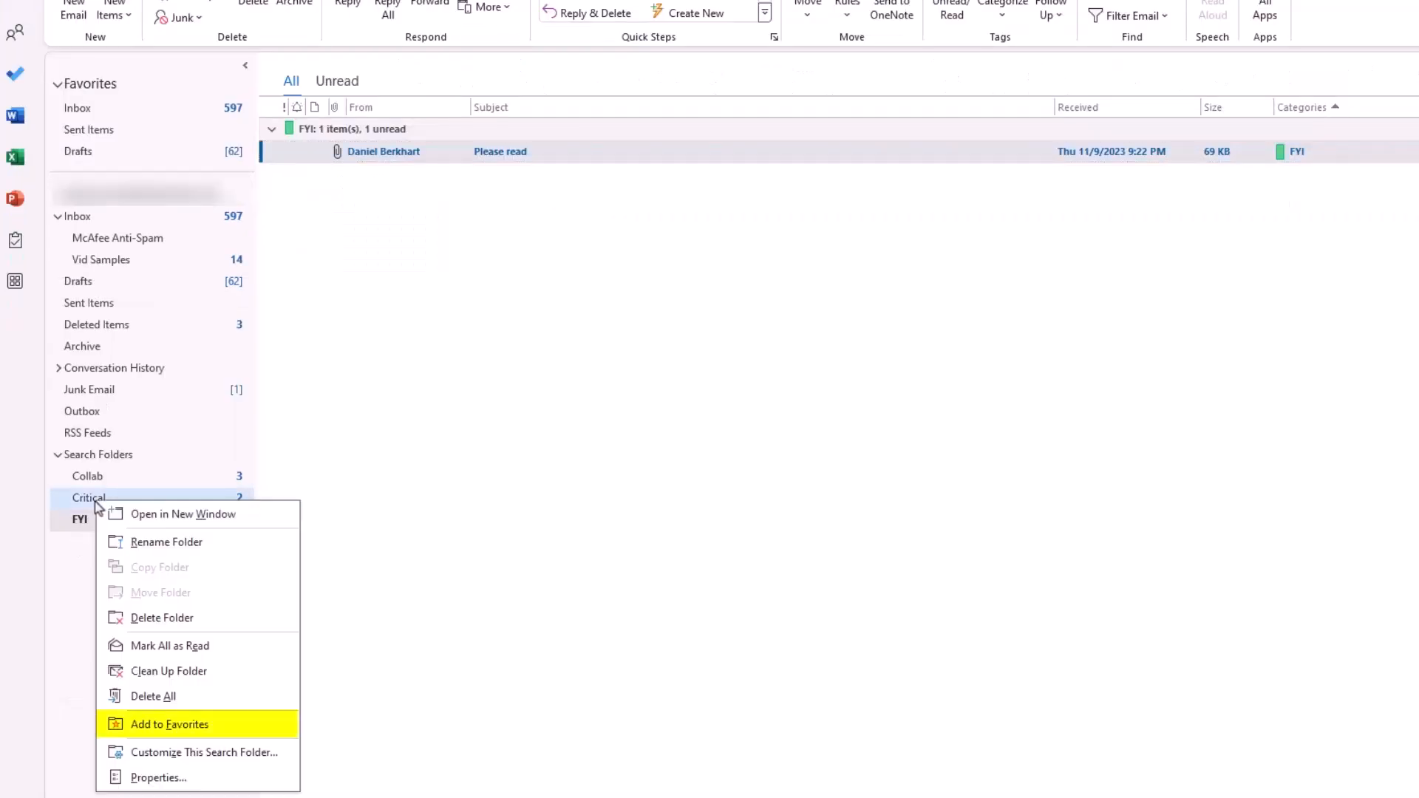
click(187, 732)
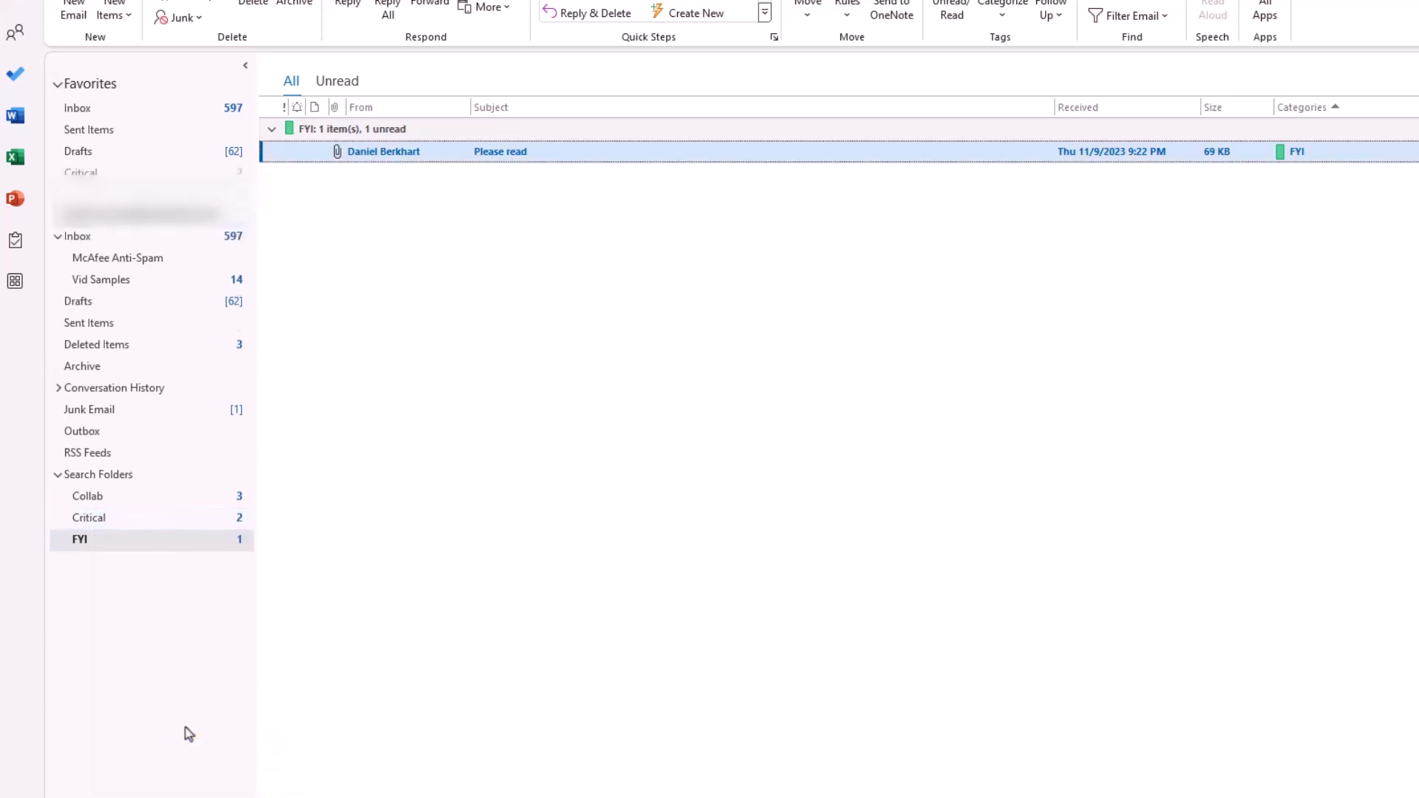
drag(102, 505, 144, 191)
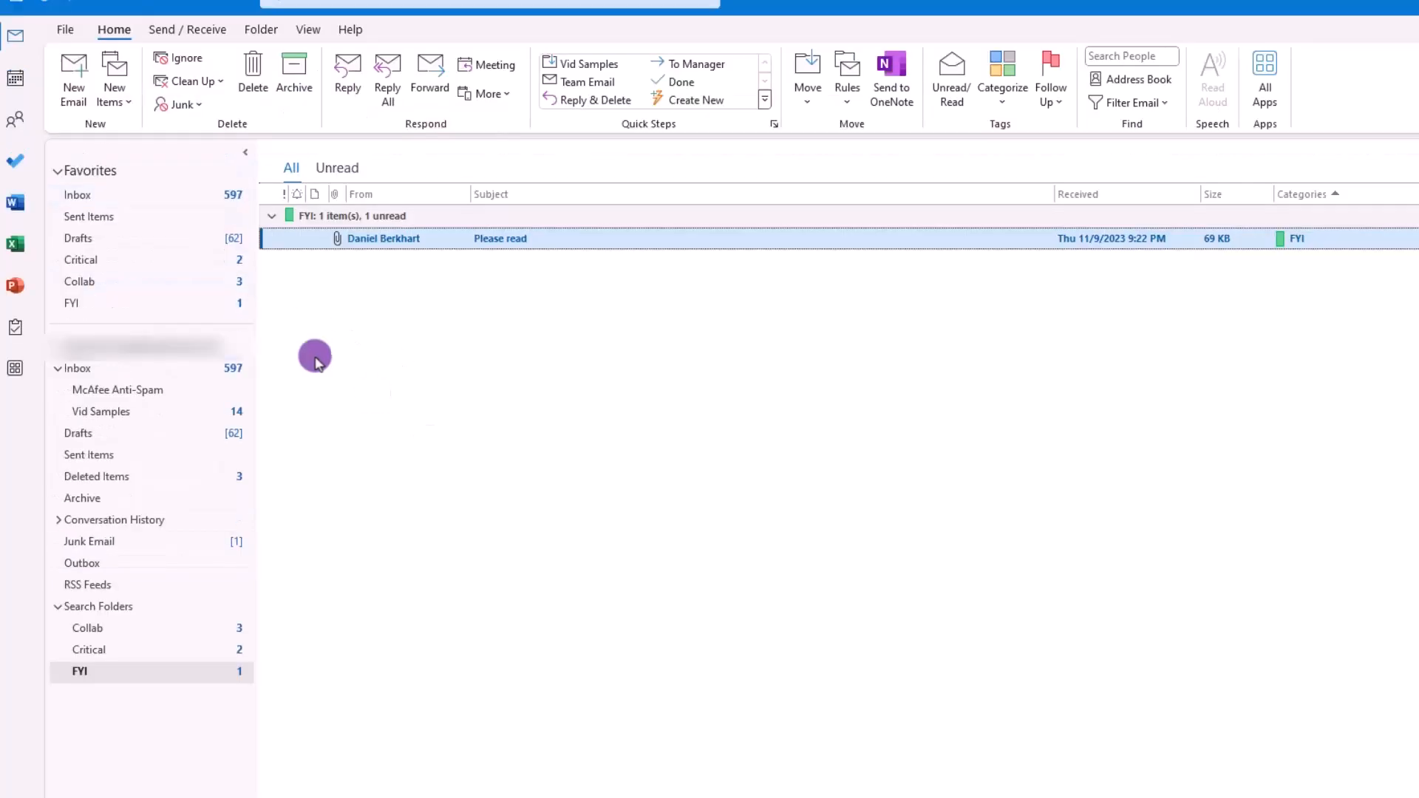
drag(85, 196, 116, 188)
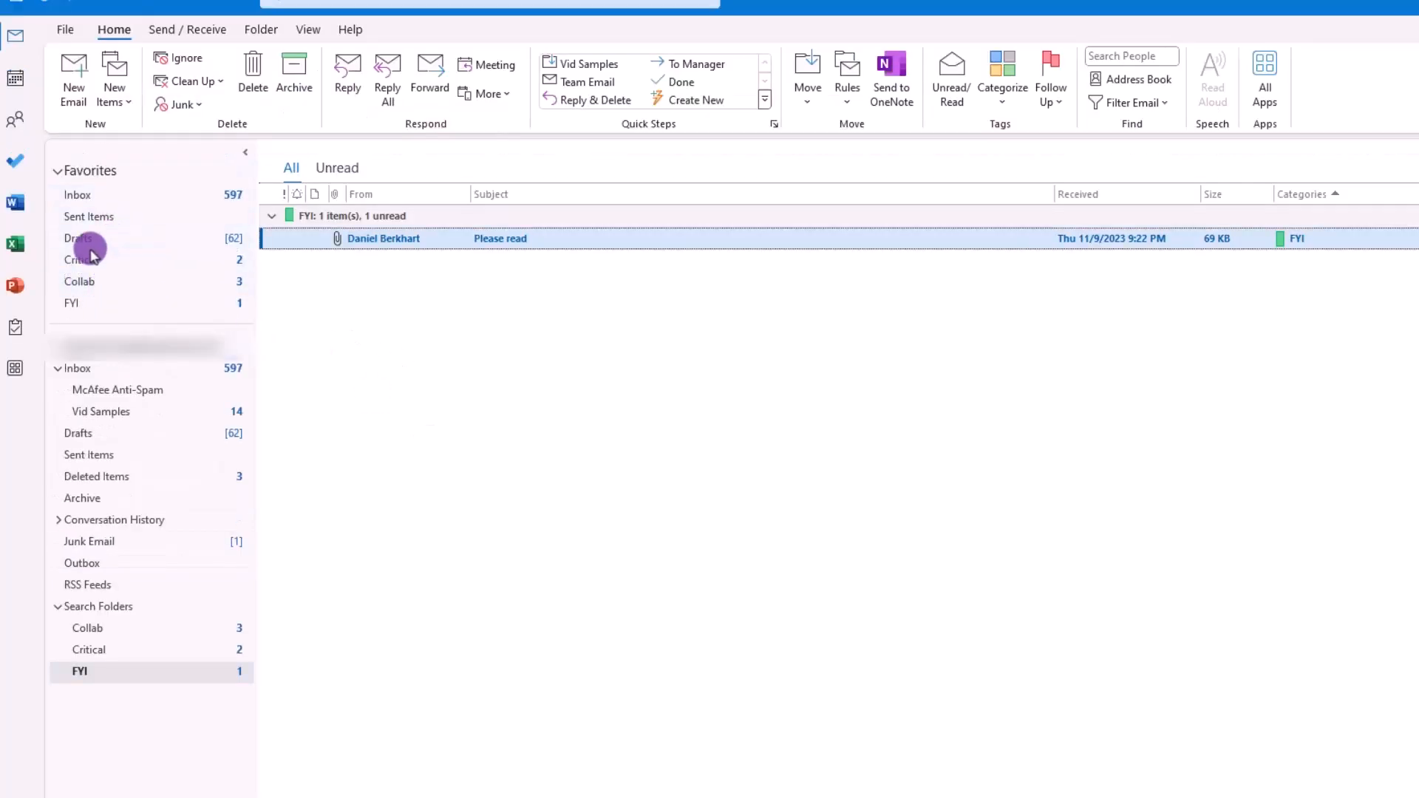
drag(82, 238, 81, 292)
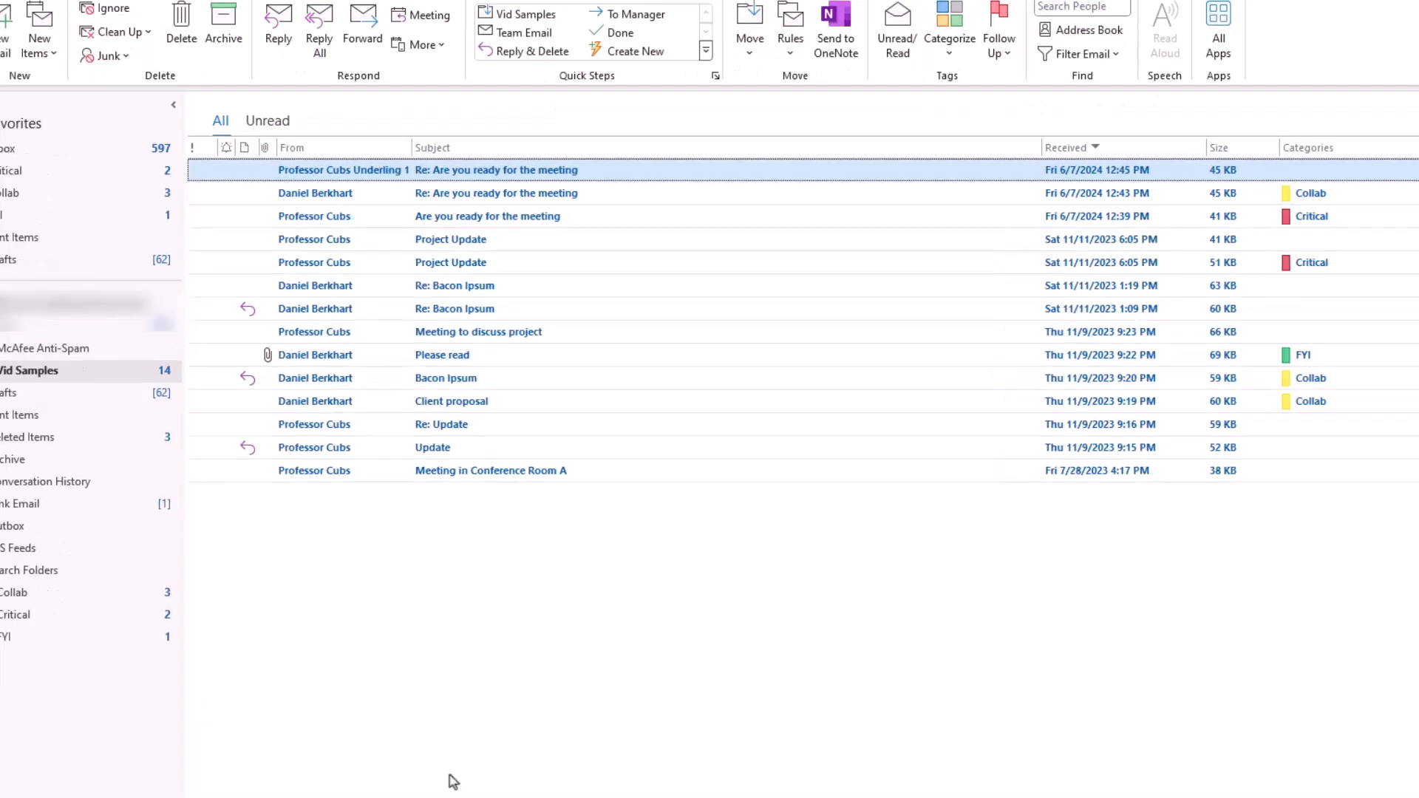
Step: Start an advanced rule from the "Meeting to discuss project" message, using only its sender as the condition
right_click(359, 338)
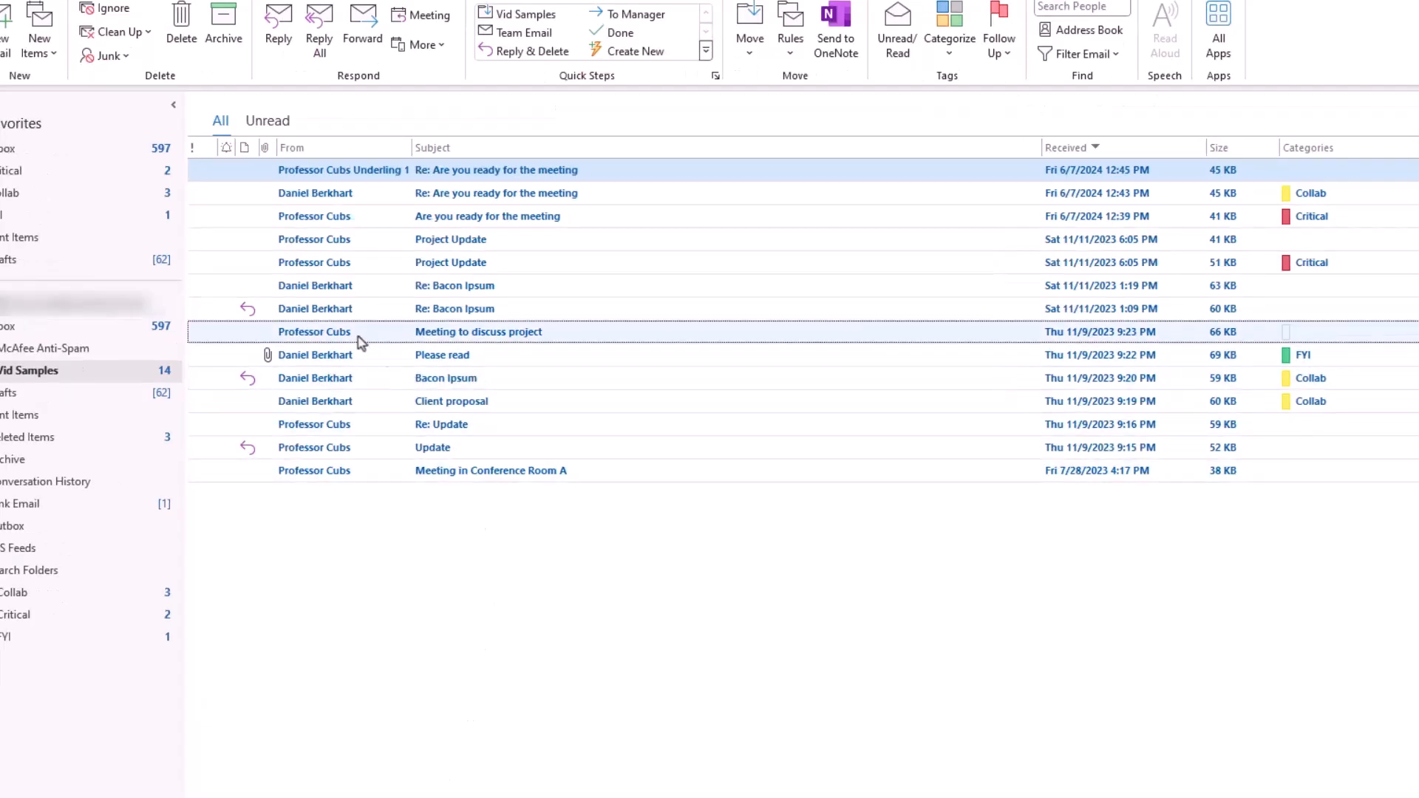
mouse_move(475, 645)
click(573, 704)
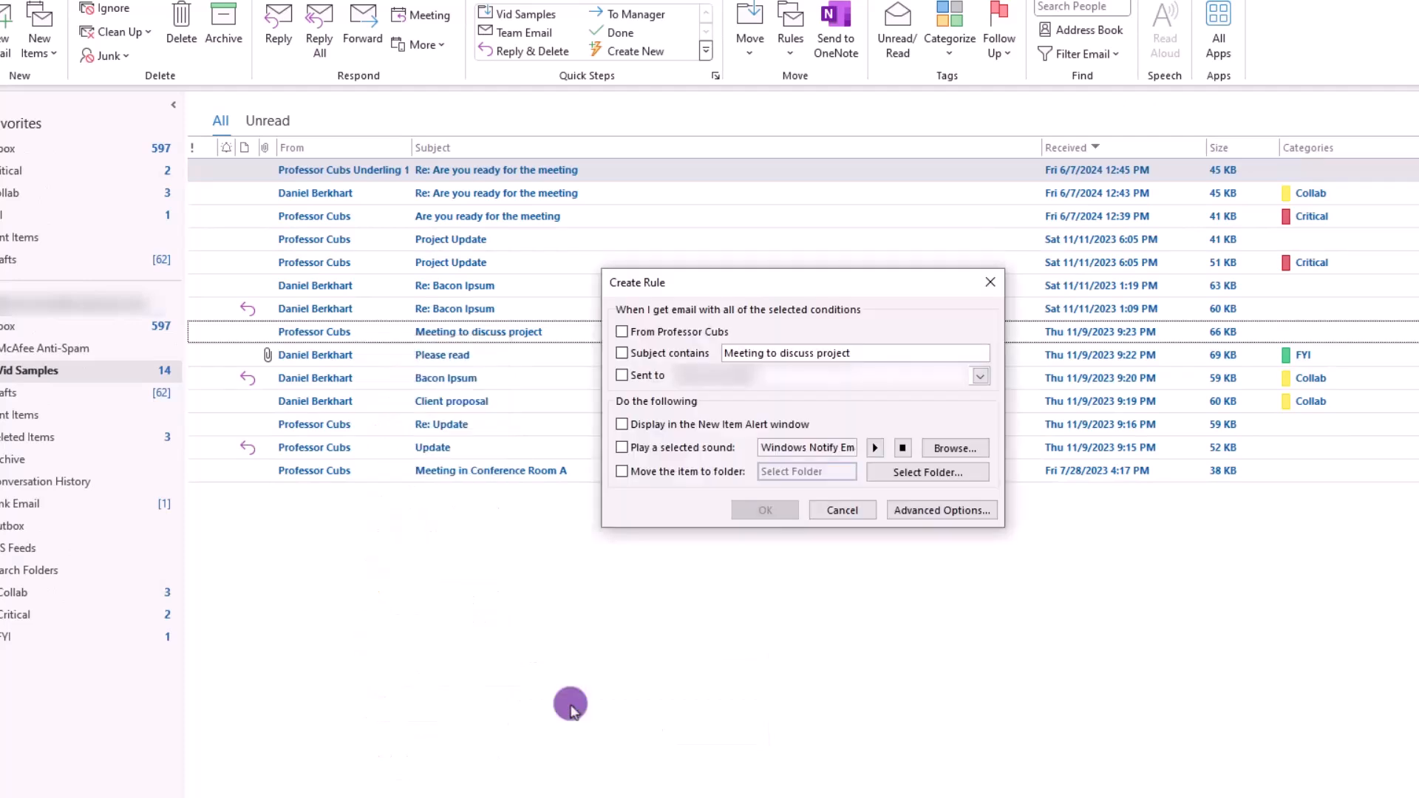
click(931, 516)
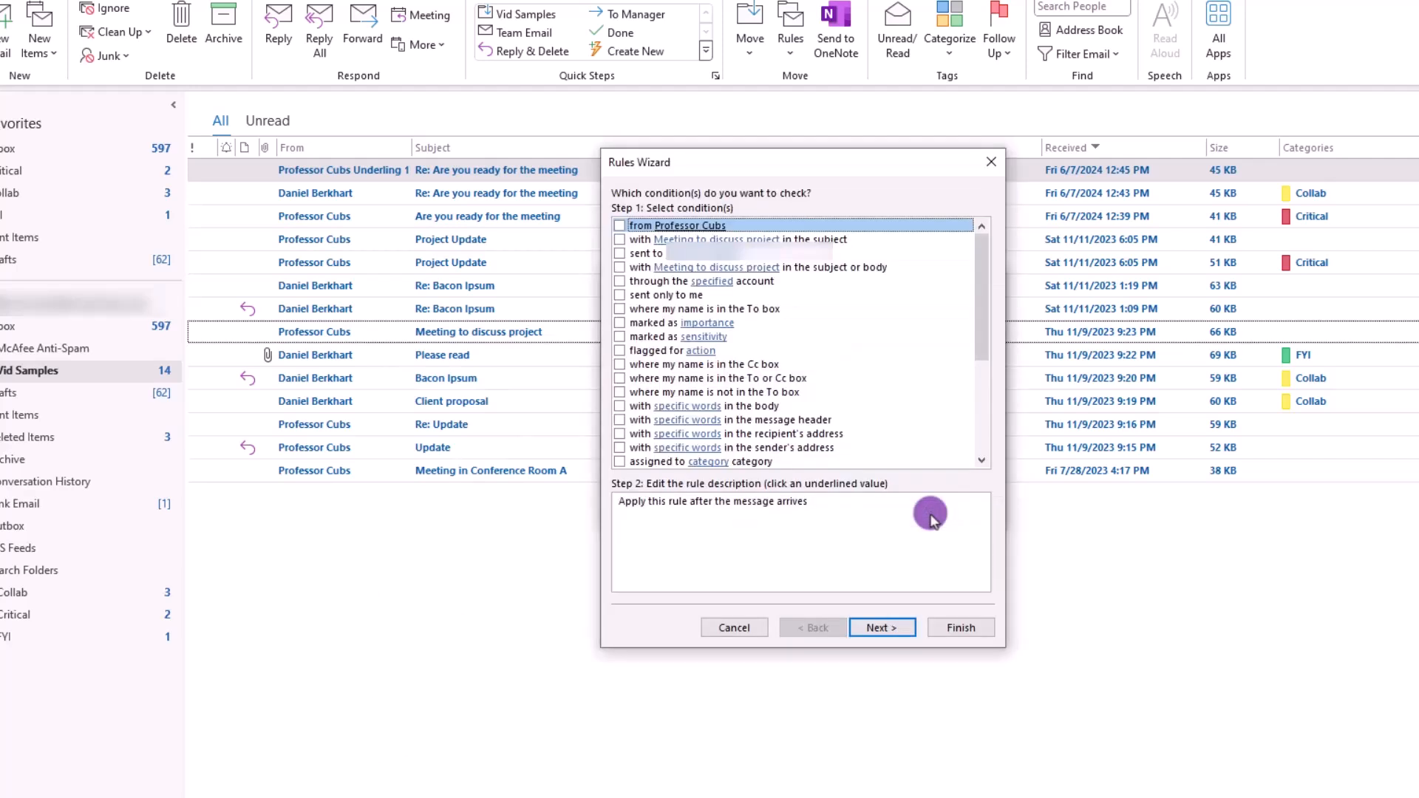
click(620, 226)
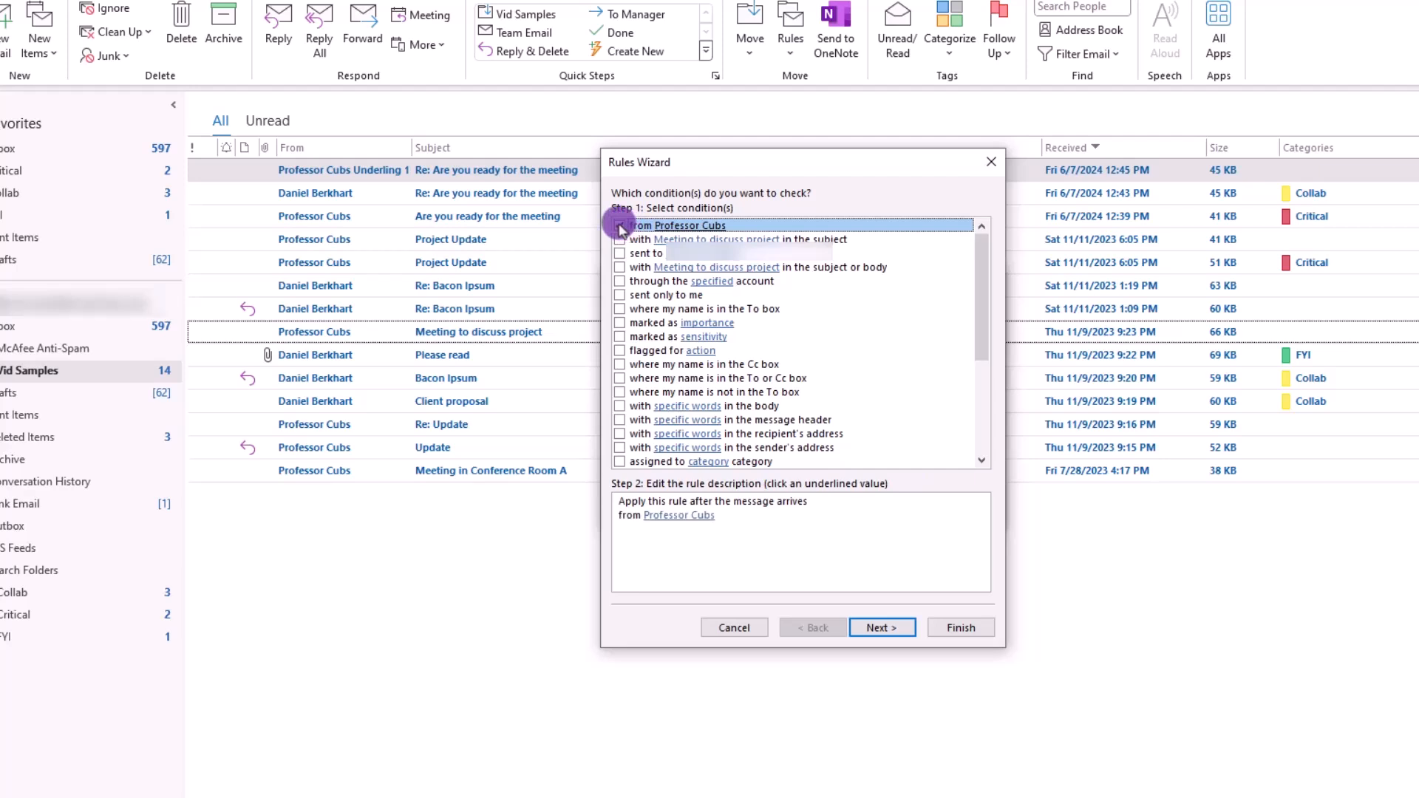
click(883, 628)
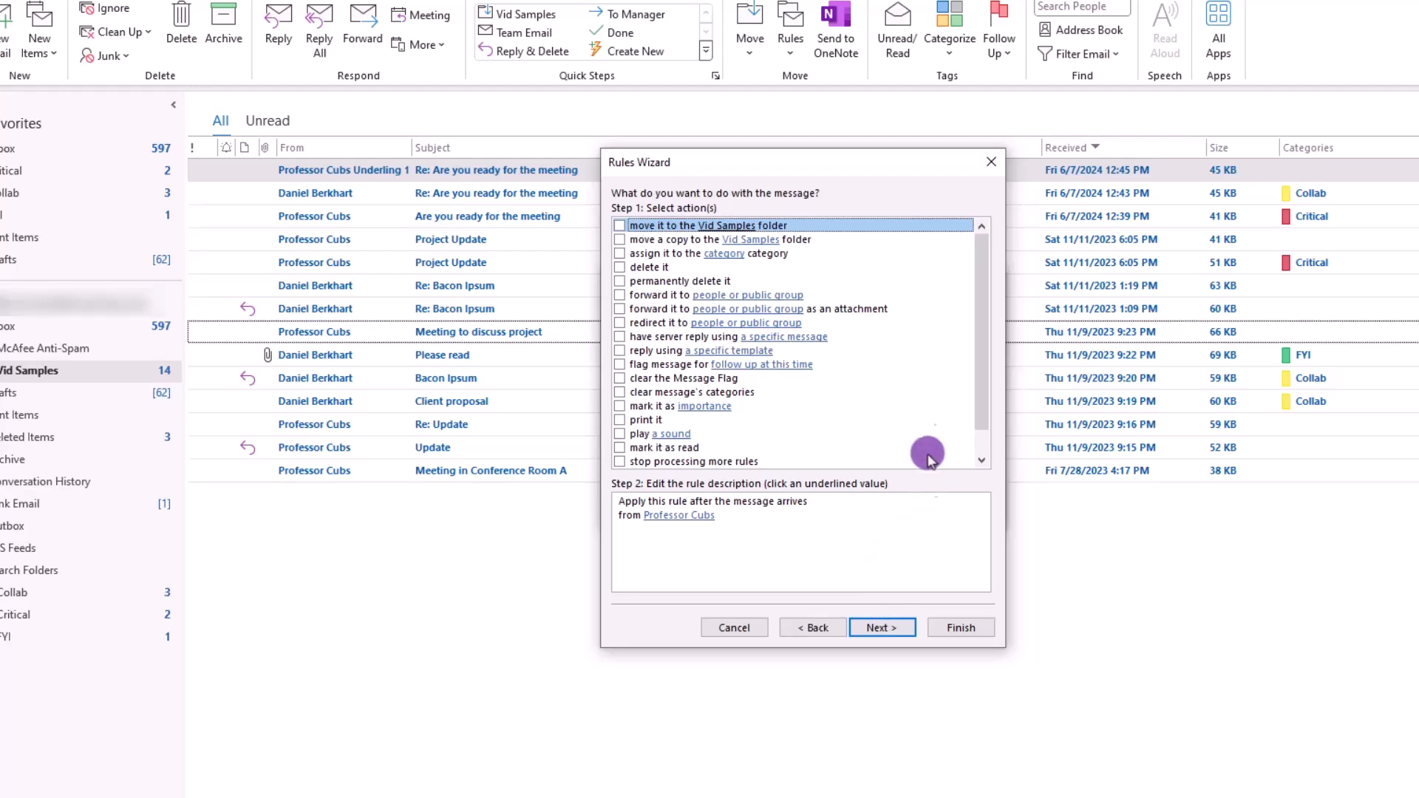
Step: Make the rule assign matching messages to the Critical category, without adding any exceptions
click(620, 254)
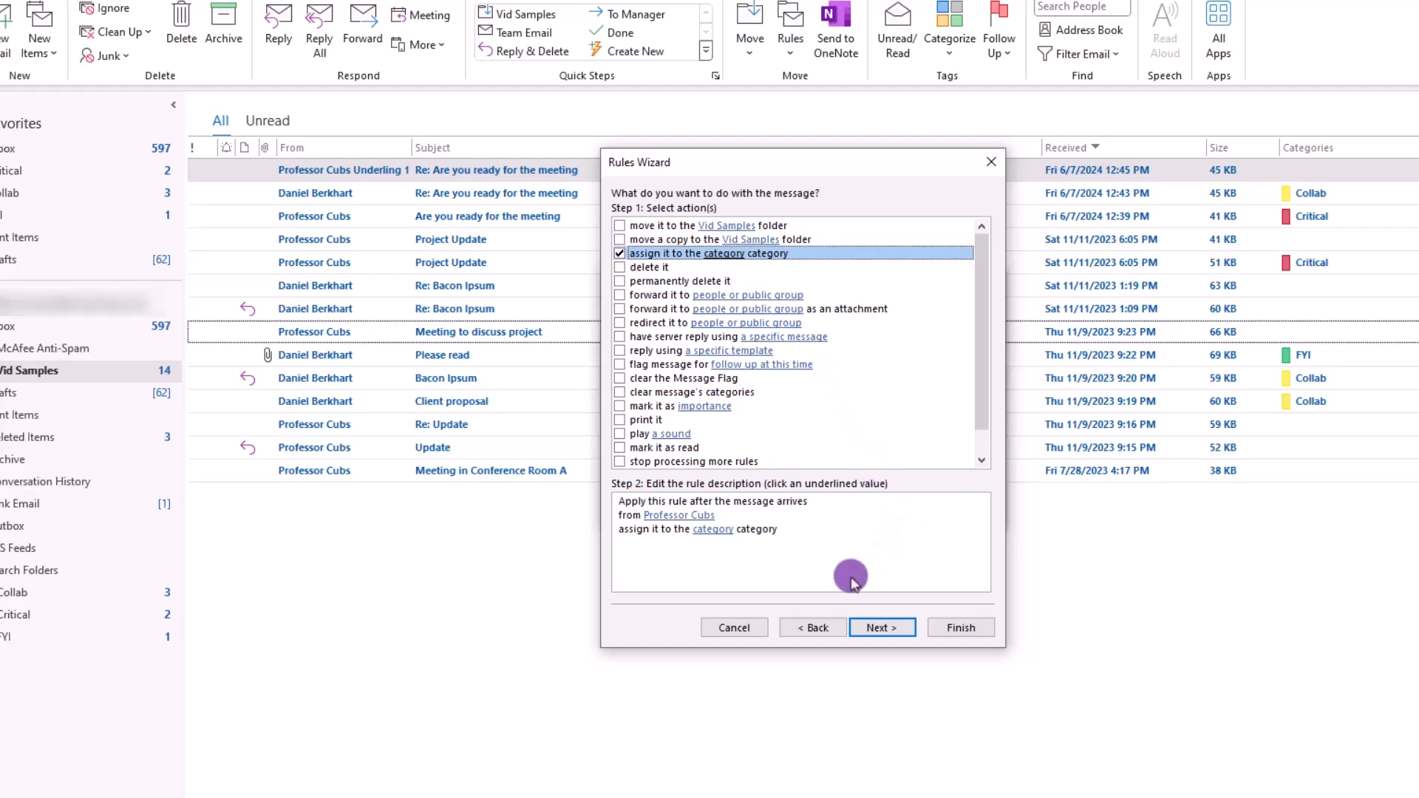
click(713, 530)
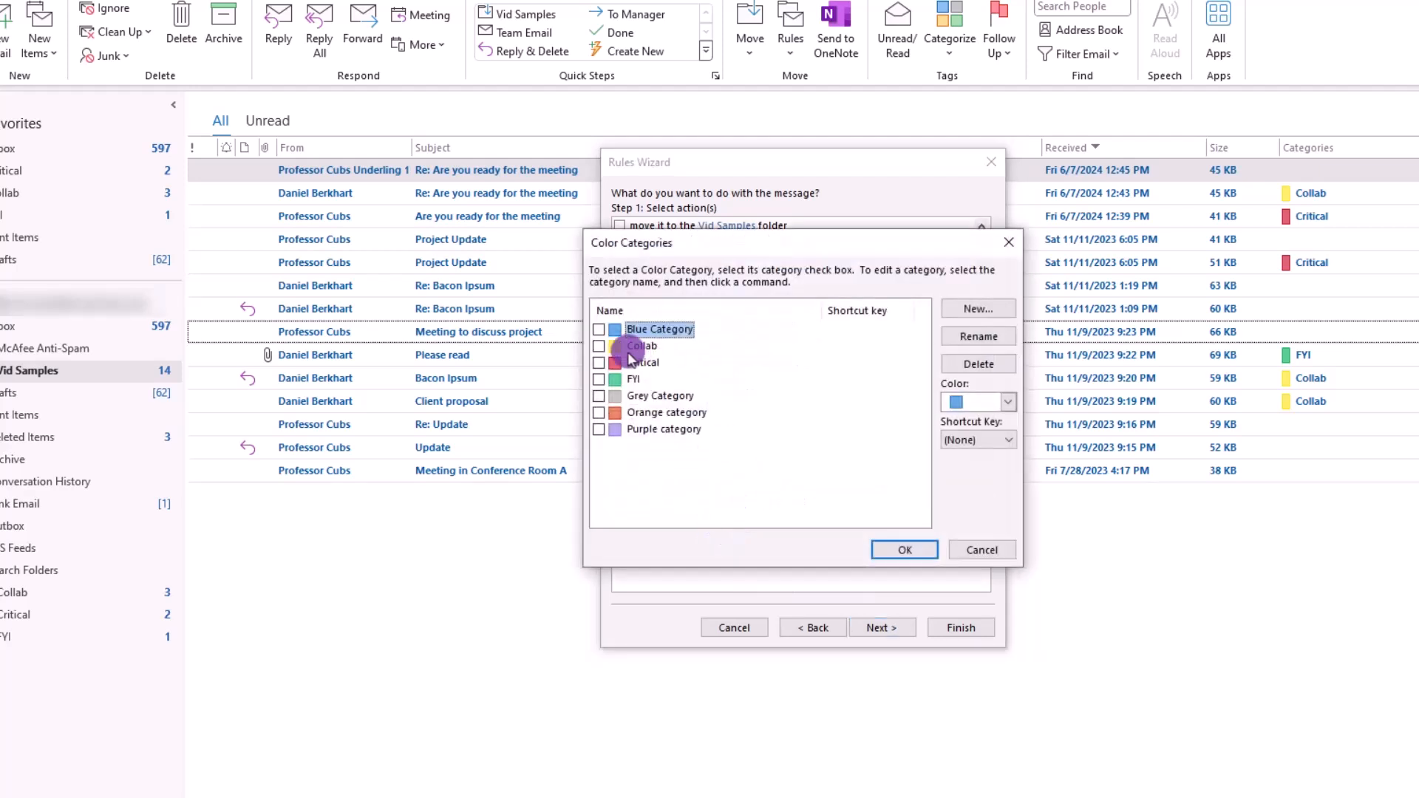
click(599, 363)
click(903, 551)
click(882, 627)
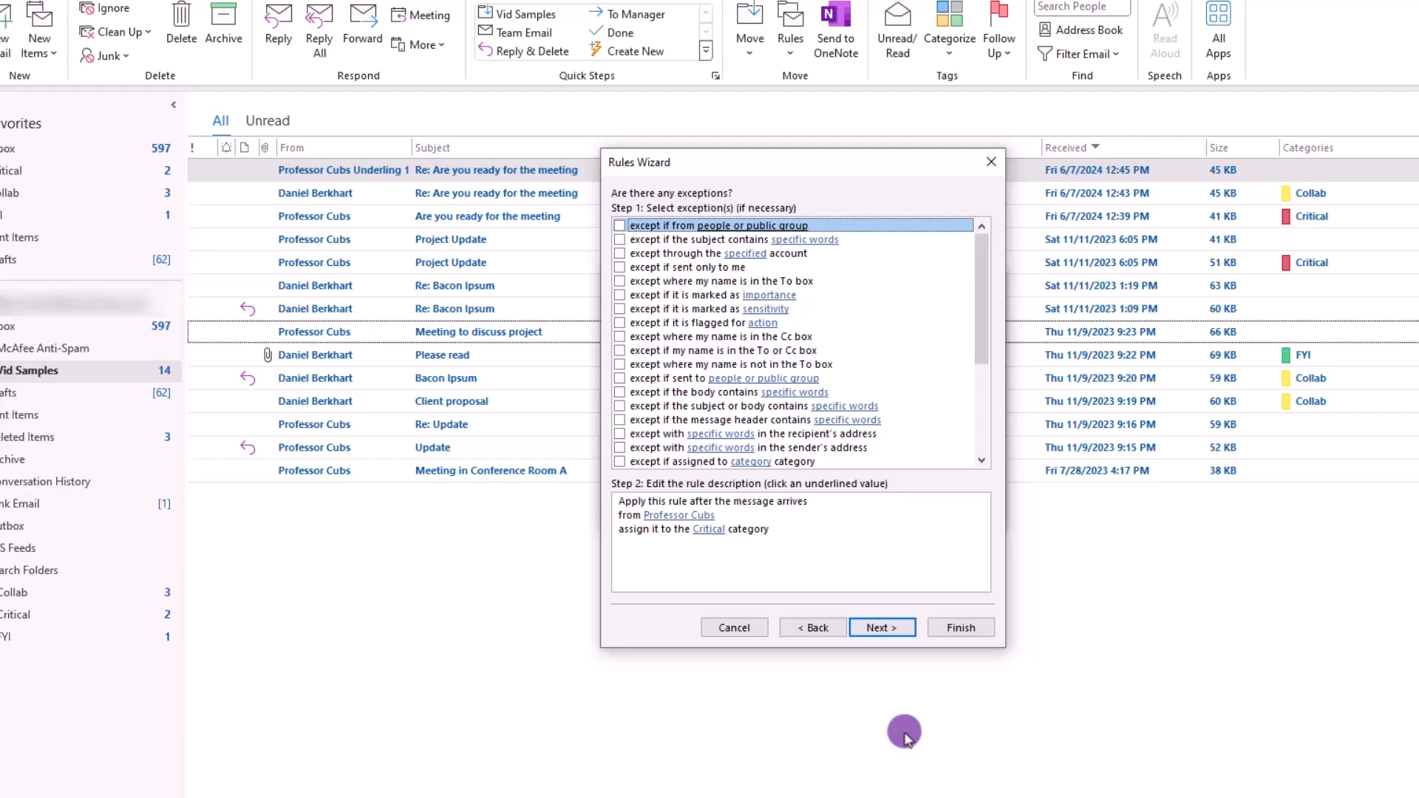
click(880, 629)
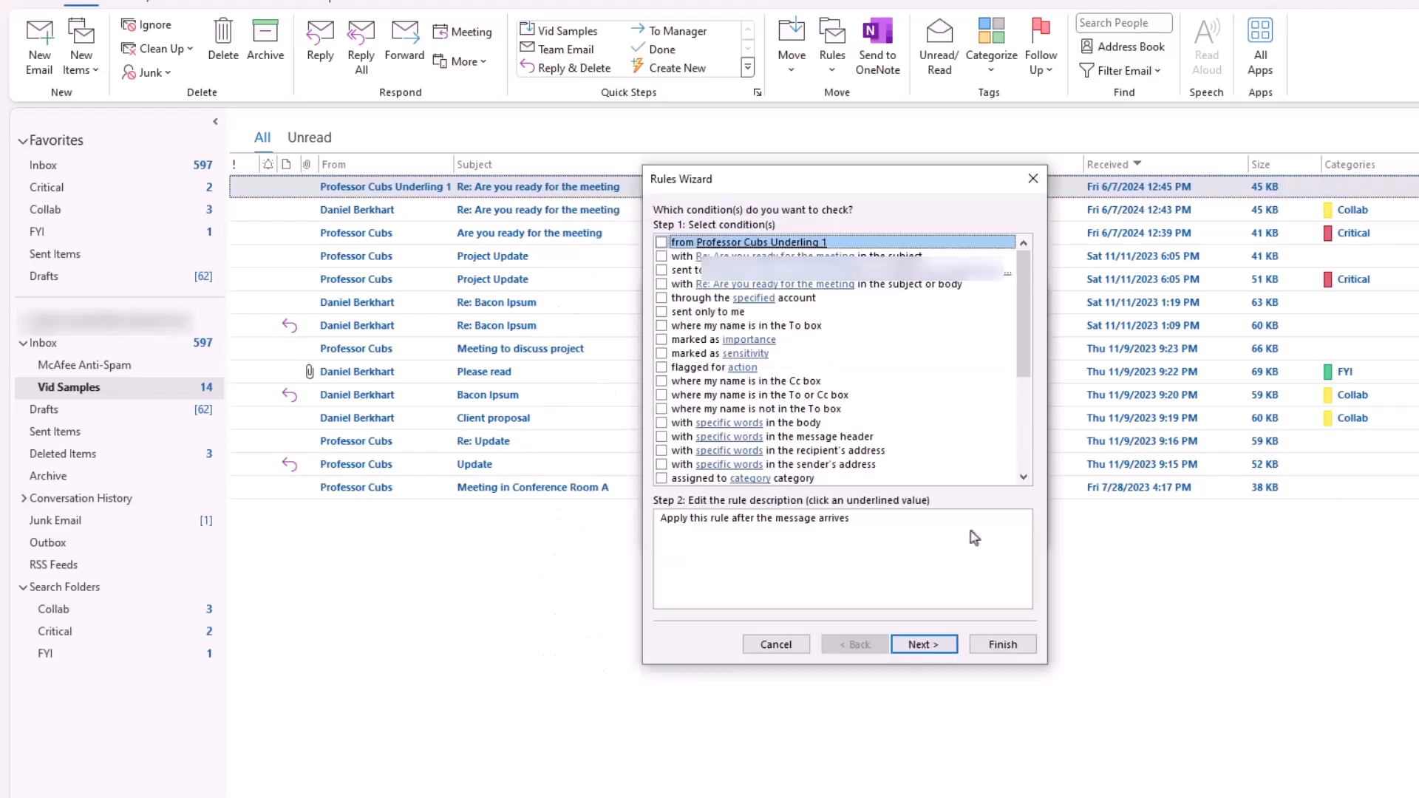
click(947, 567)
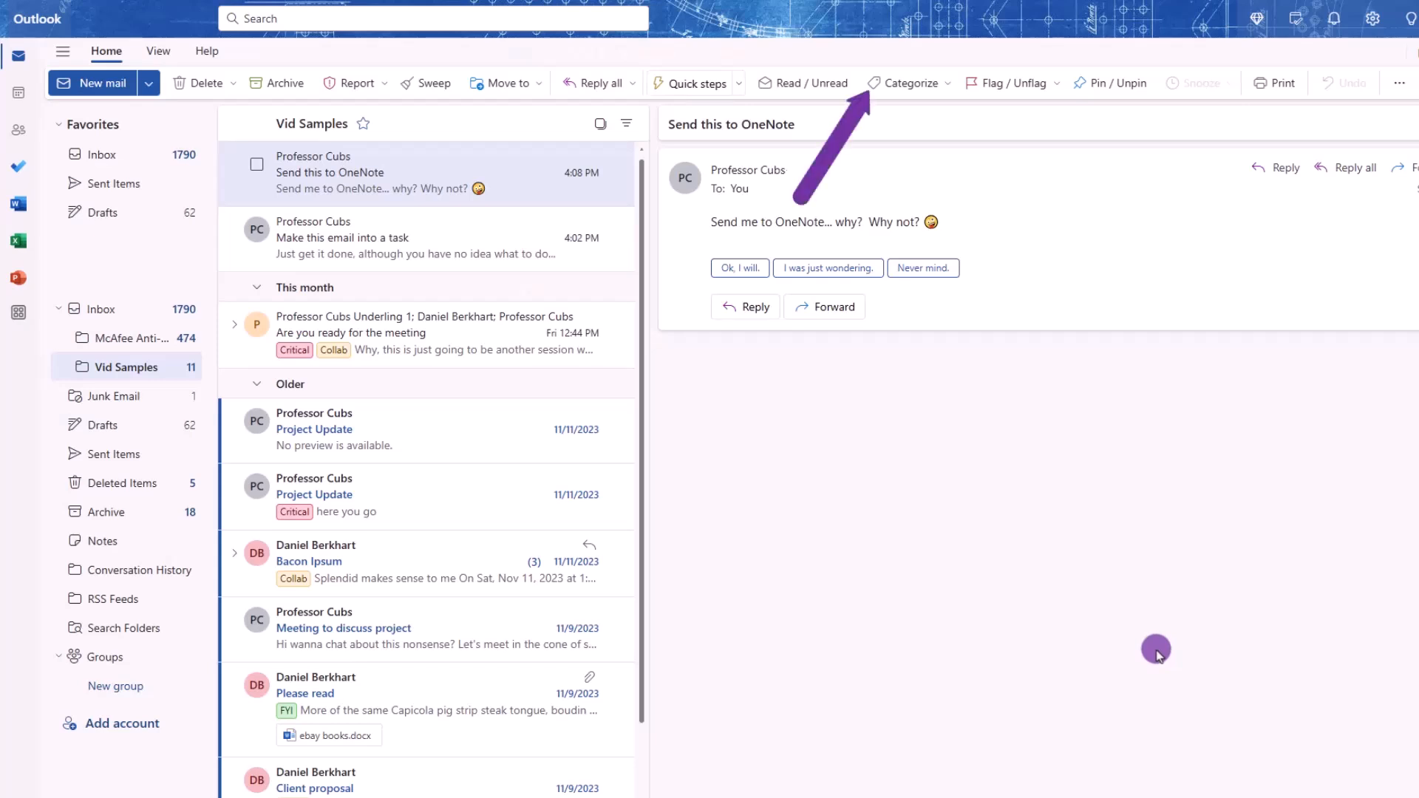
Step: Switch to the new Outlook and open category management from the selected message's category choices
click(946, 83)
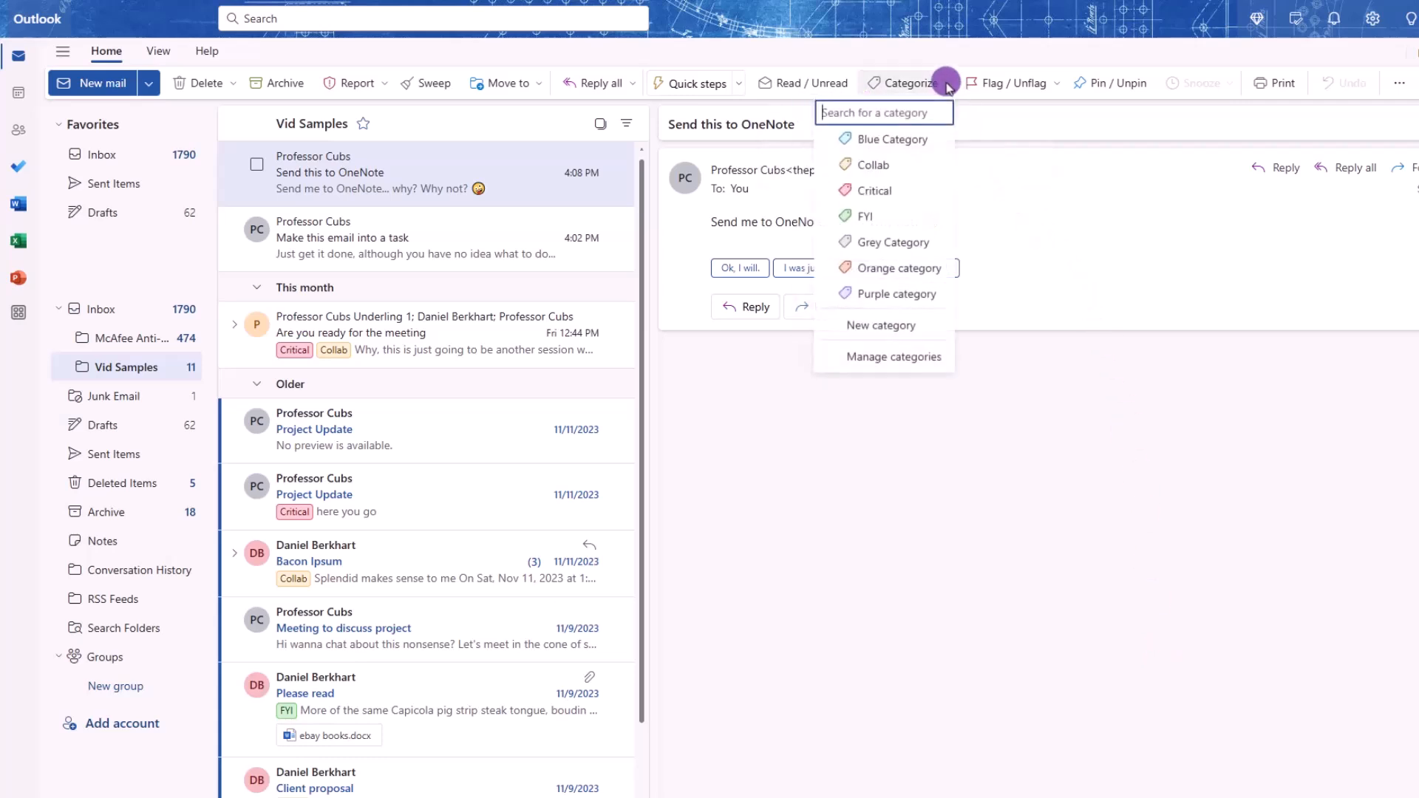
click(895, 359)
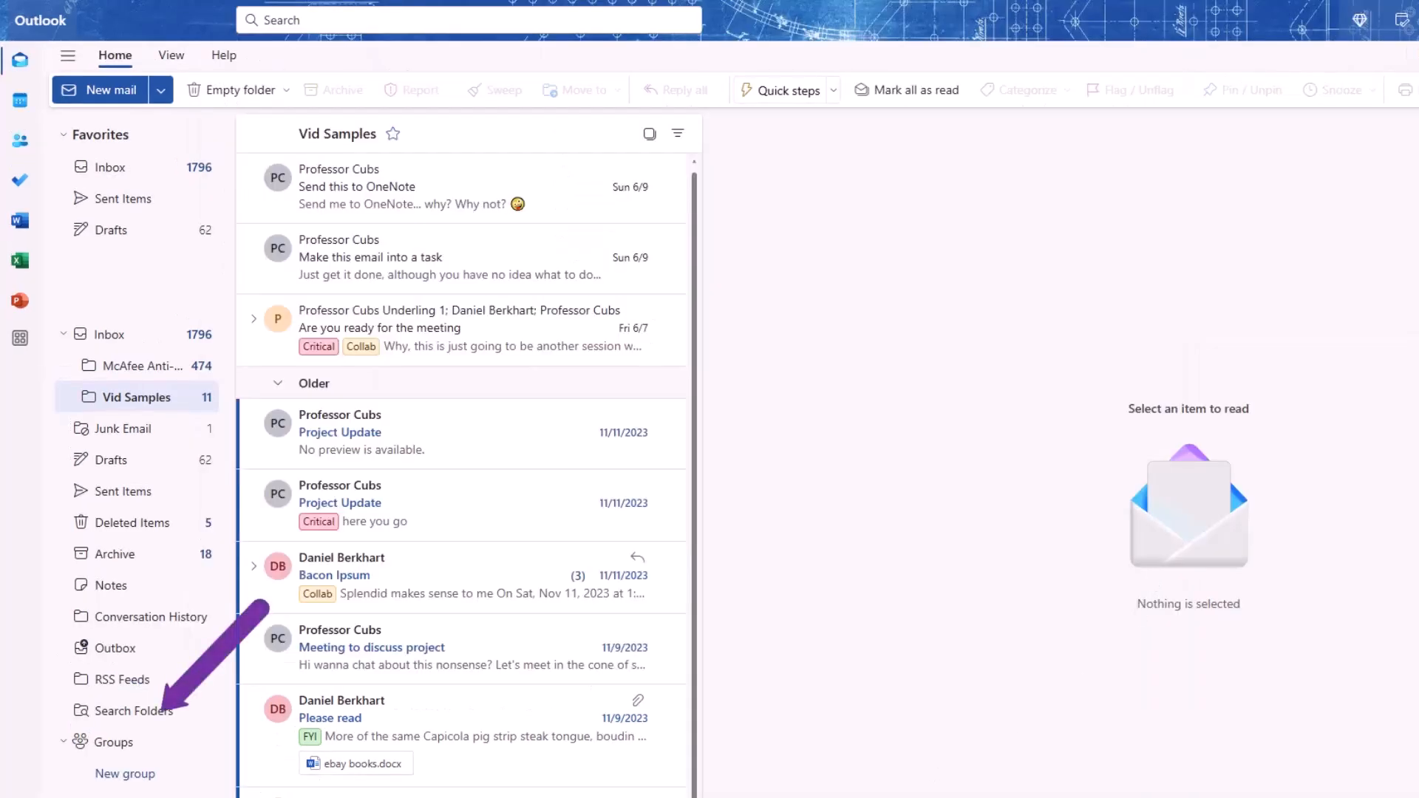
Step: Start a new search folder and examine which search folder types are available
click(171, 726)
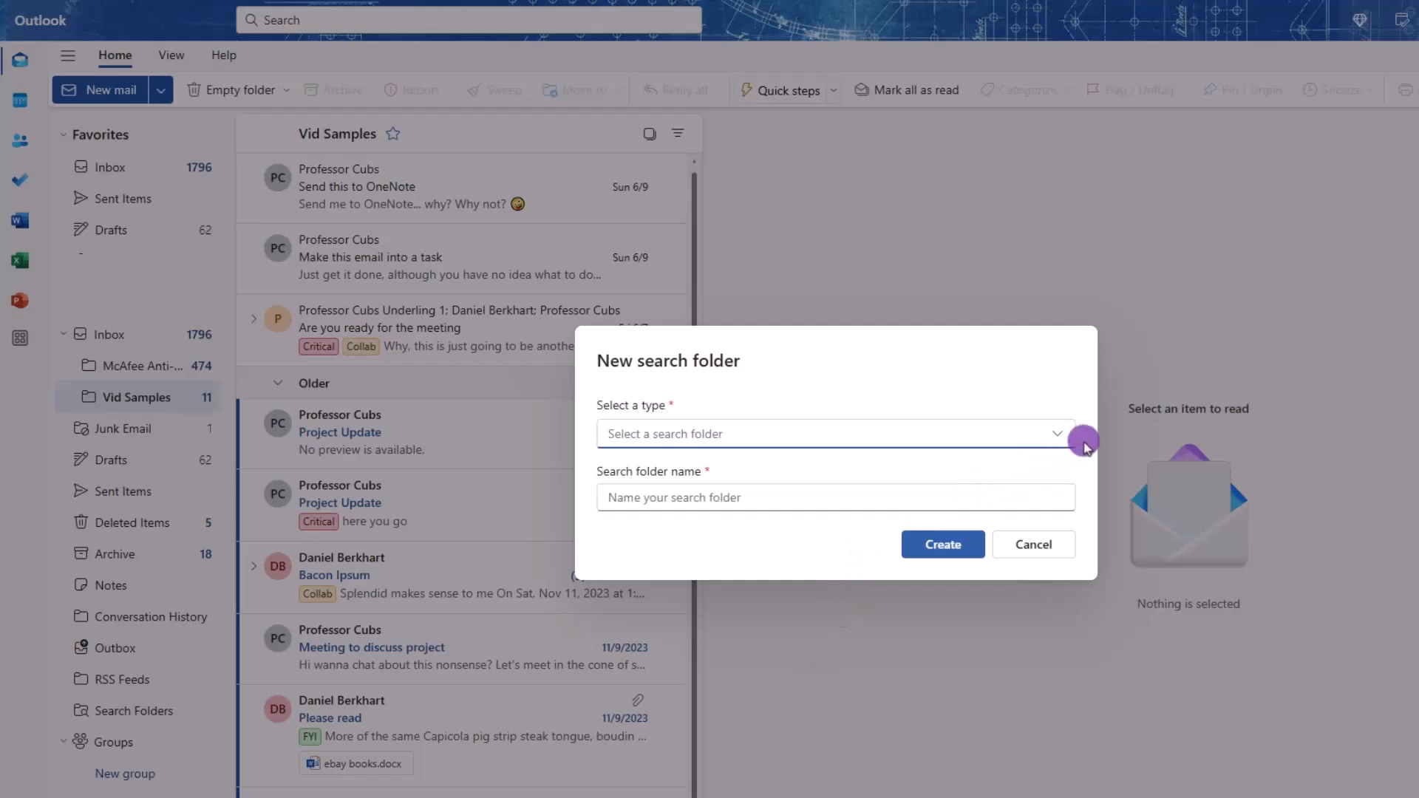
click(1064, 437)
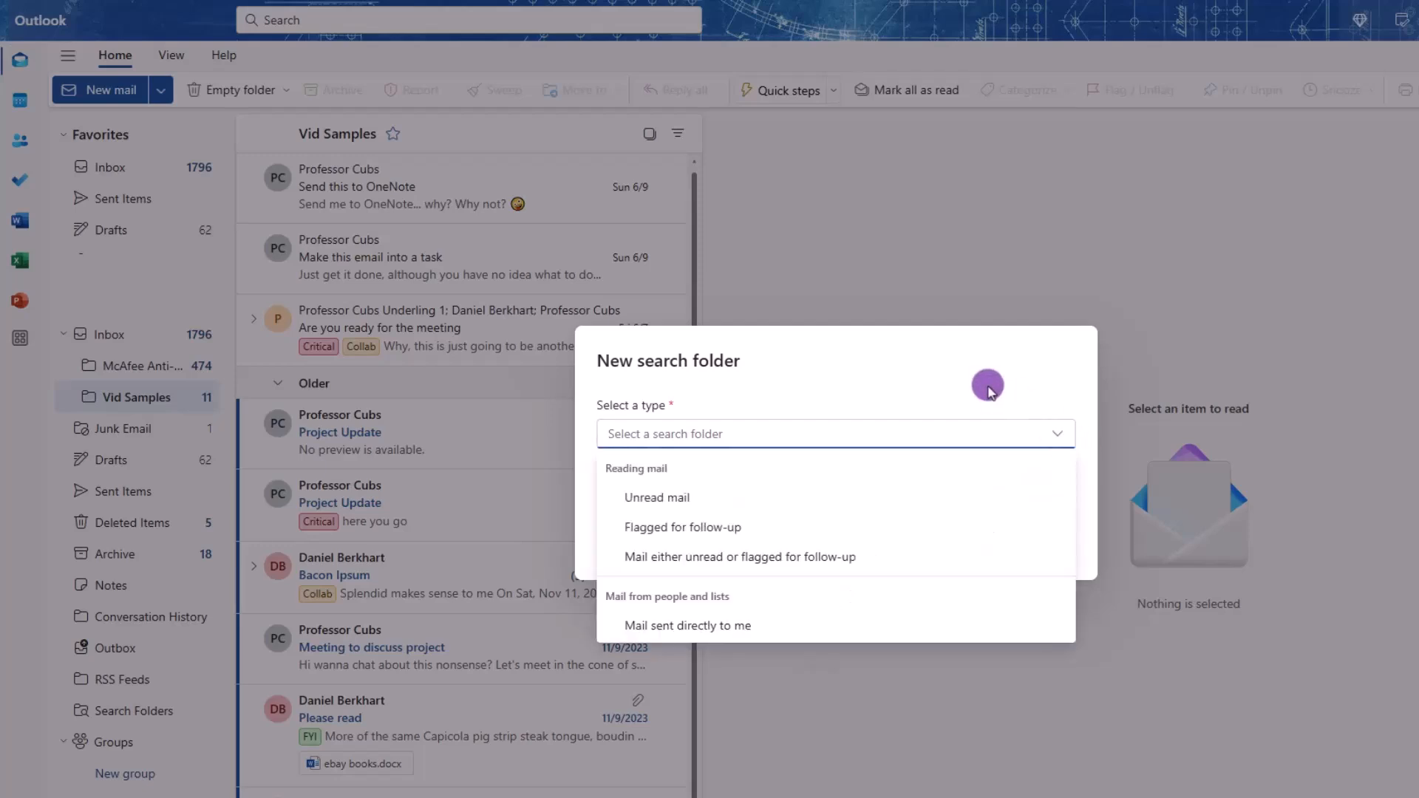